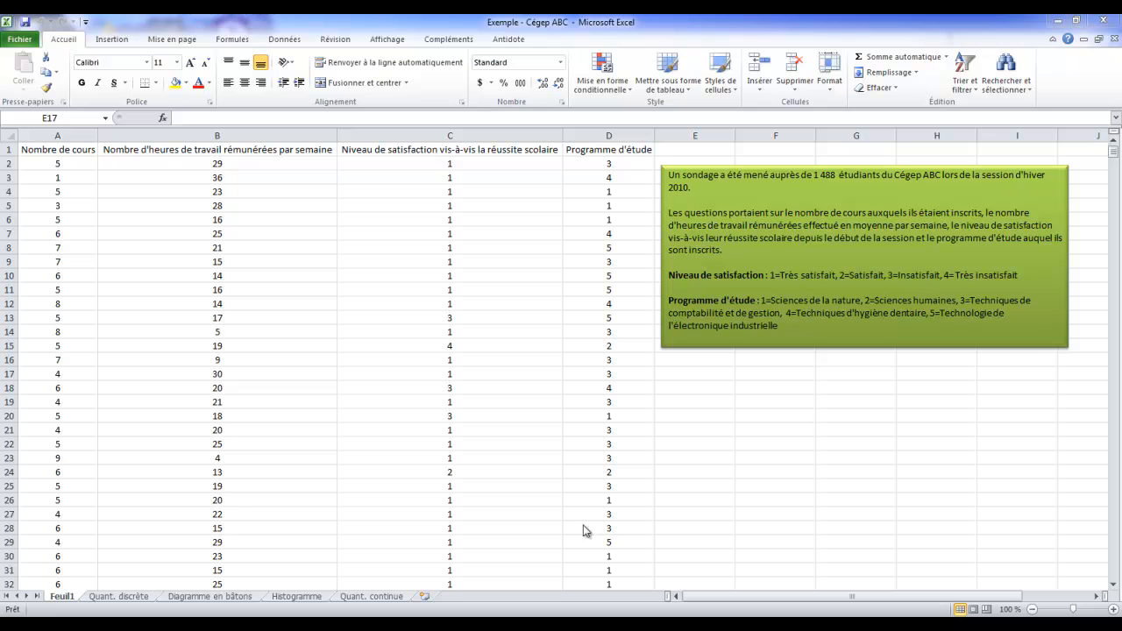
Open the Quant. continue sheet and examine the distribution table's percentage and midpoint columns
{"action": "left_click", "coordinate": [390, 597]}
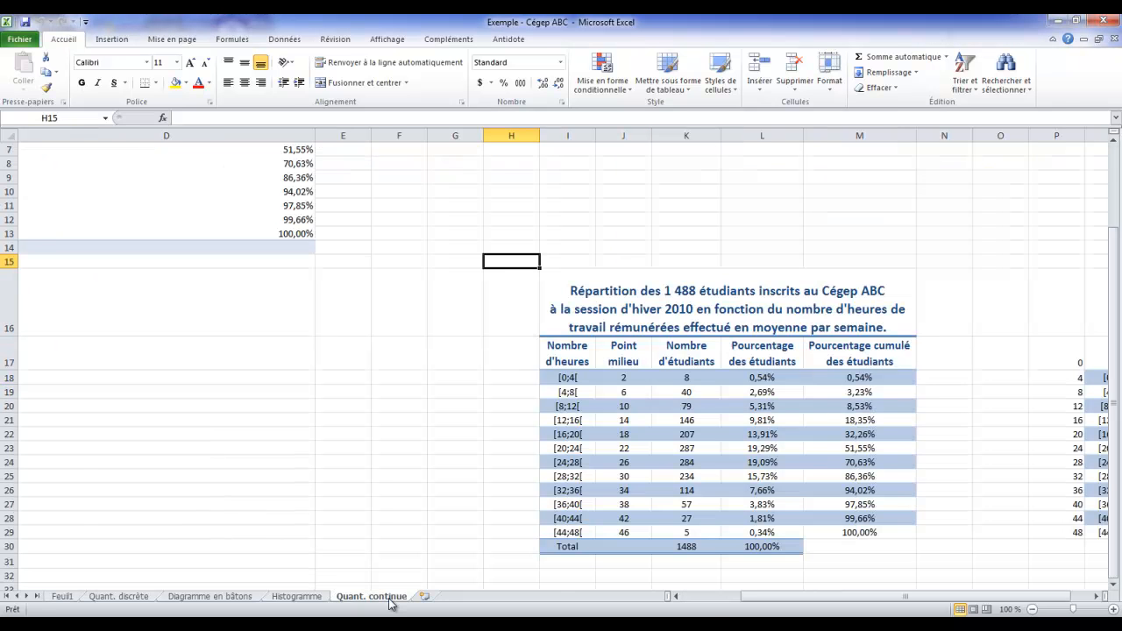
{"action": "left_click_drag", "start_coordinate": [754, 597], "coordinate": [695, 598]}
{"action": "scroll", "coordinate": [615, 443], "scroll_direction": "up", "scroll_amount": 2}
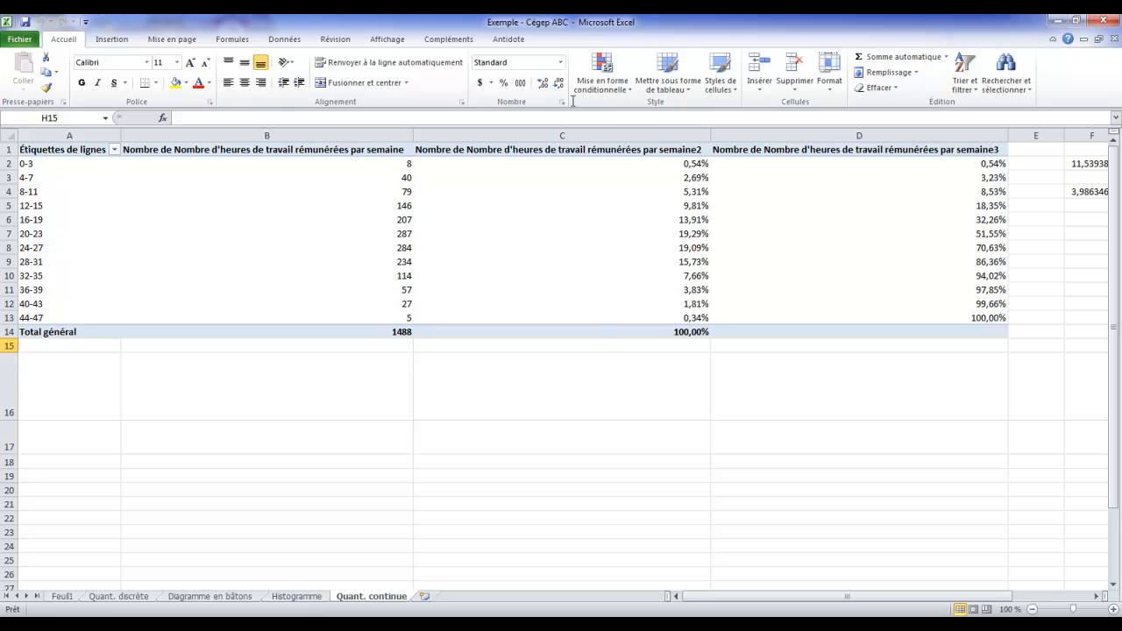
{"action": "left_click_drag", "start_coordinate": [986, 598], "coordinate": [1044, 598]}
{"action": "left_click_drag", "start_coordinate": [1115, 434], "coordinate": [1118, 513]}
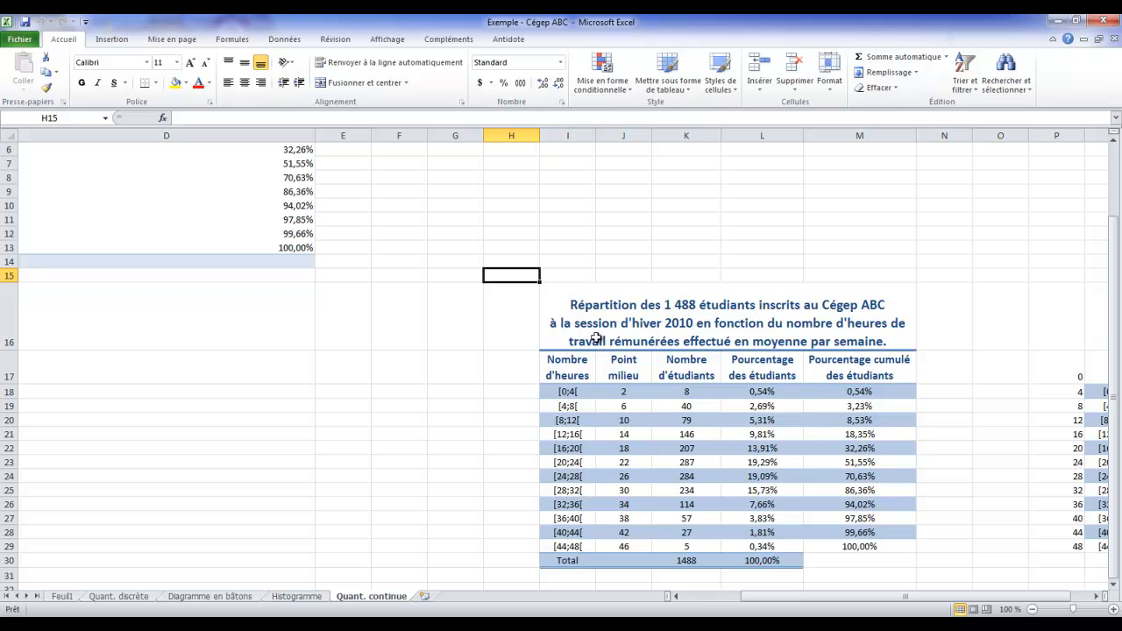
{"action": "left_click", "coordinate": [1097, 601]}
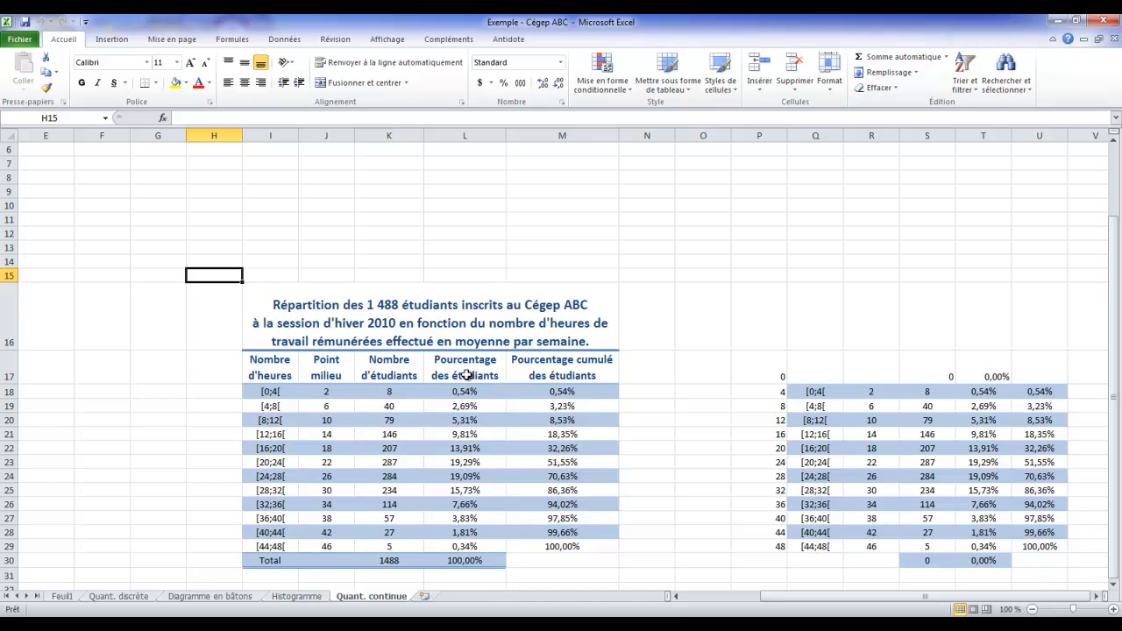
{"action": "left_click_drag", "start_coordinate": [465, 391], "coordinate": [470, 550]}
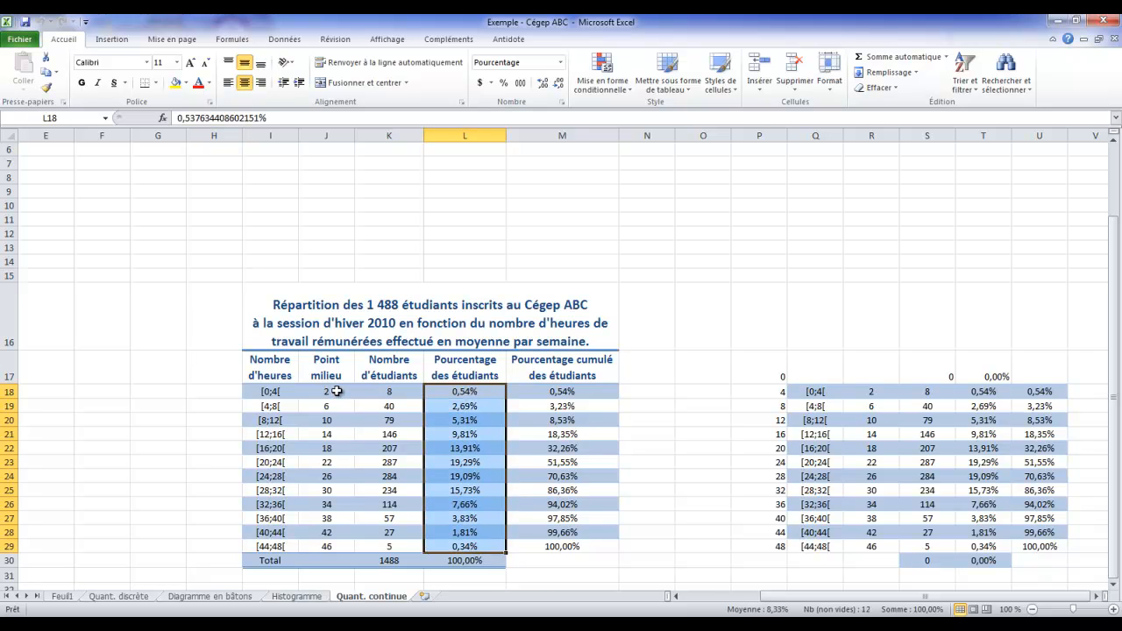
{"action": "left_click_drag", "start_coordinate": [336, 391], "coordinate": [328, 546]}
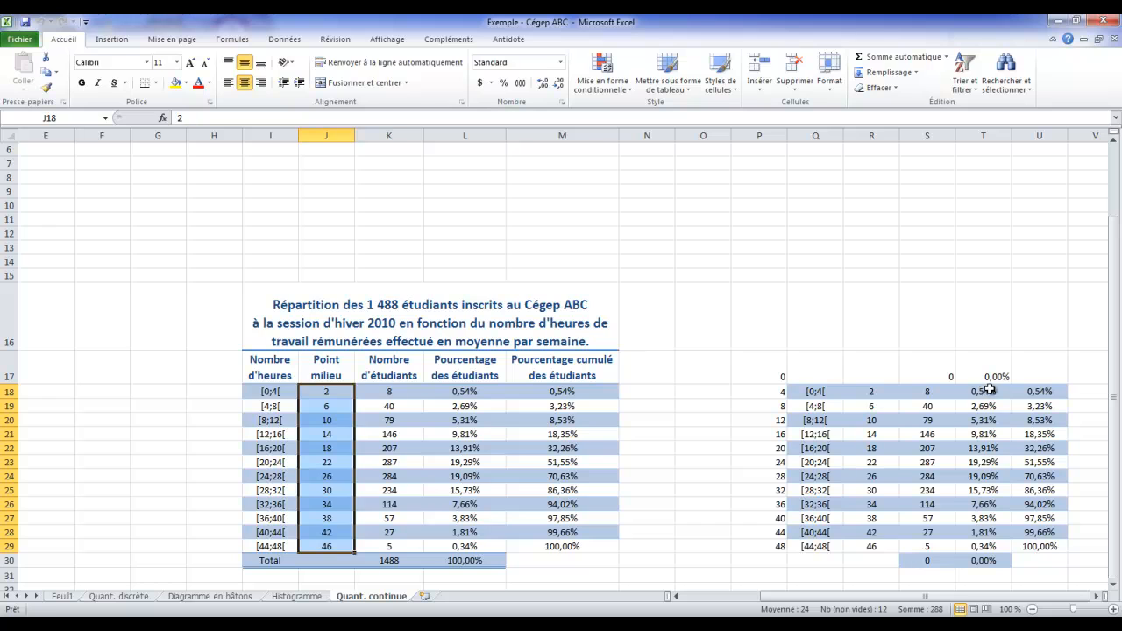
Insert a 2D line chart with markers from the percentages in T18:T29
{"action": "left_click_drag", "start_coordinate": [990, 391], "coordinate": [993, 484]}
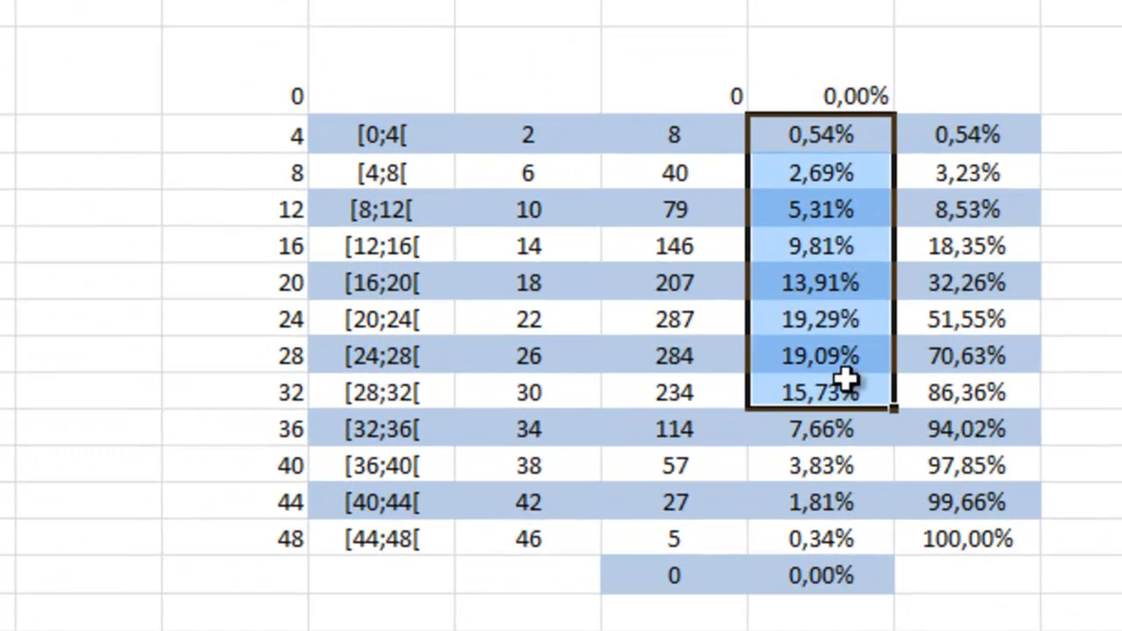
{"action": "left_click_drag", "start_coordinate": [844, 378], "coordinate": [847, 534]}
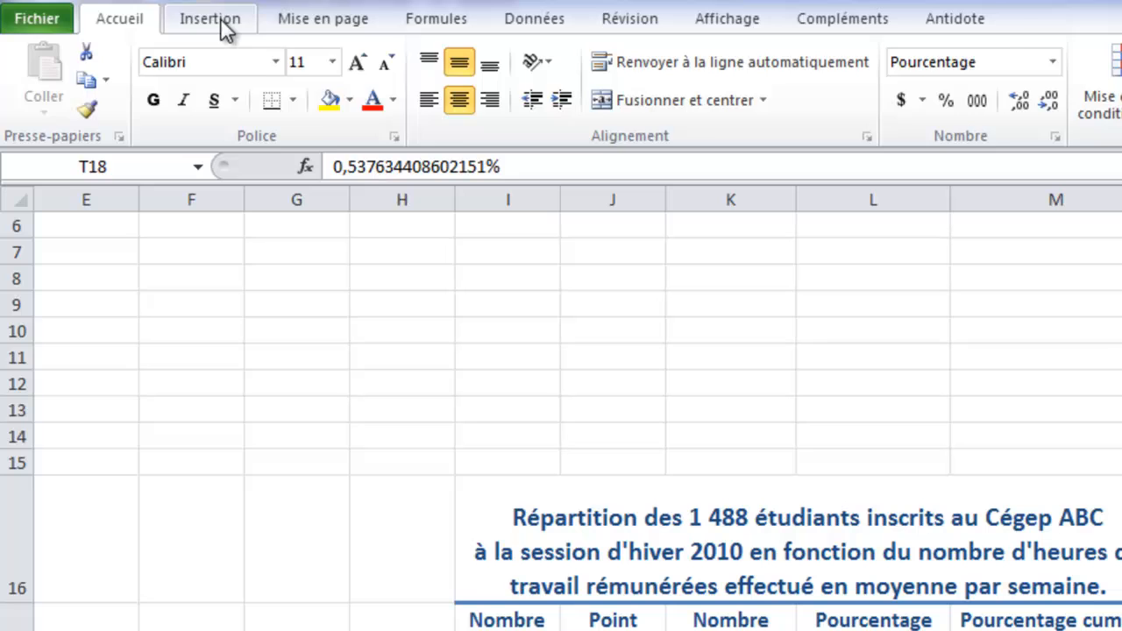
{"action": "left_click", "coordinate": [118, 37]}
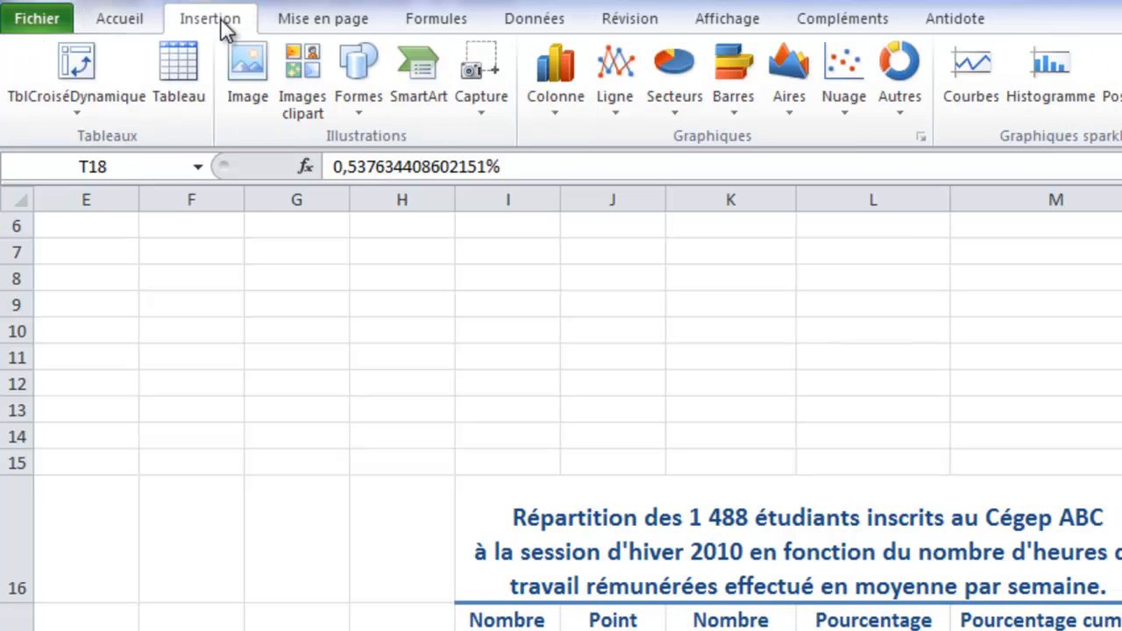
{"action": "left_click", "coordinate": [616, 111]}
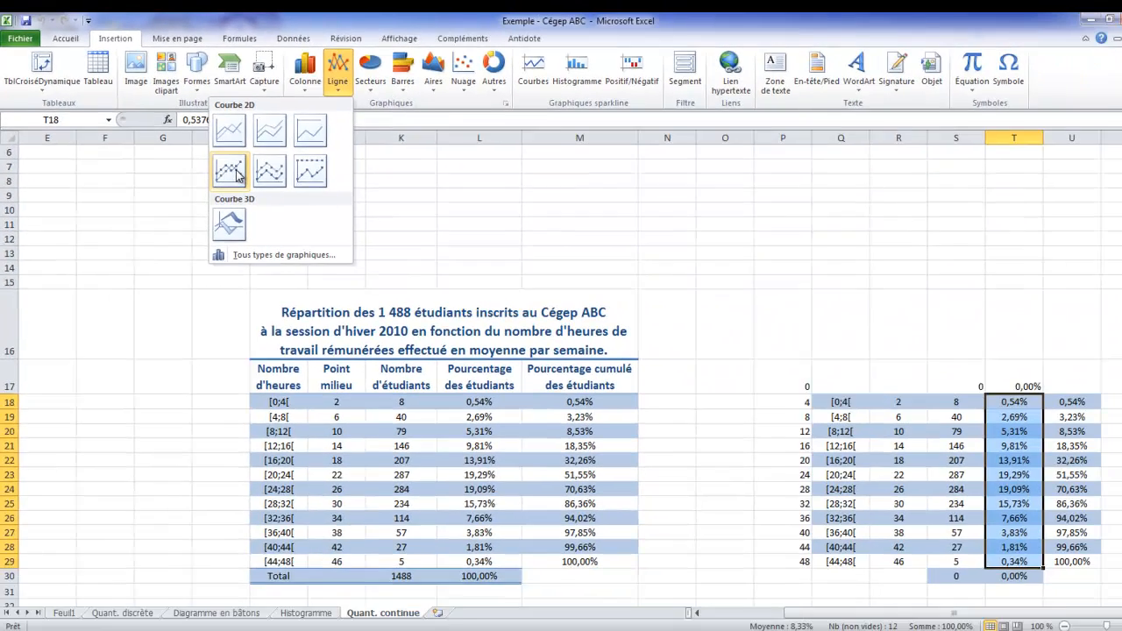
{"action": "left_click", "coordinate": [436, 257]}
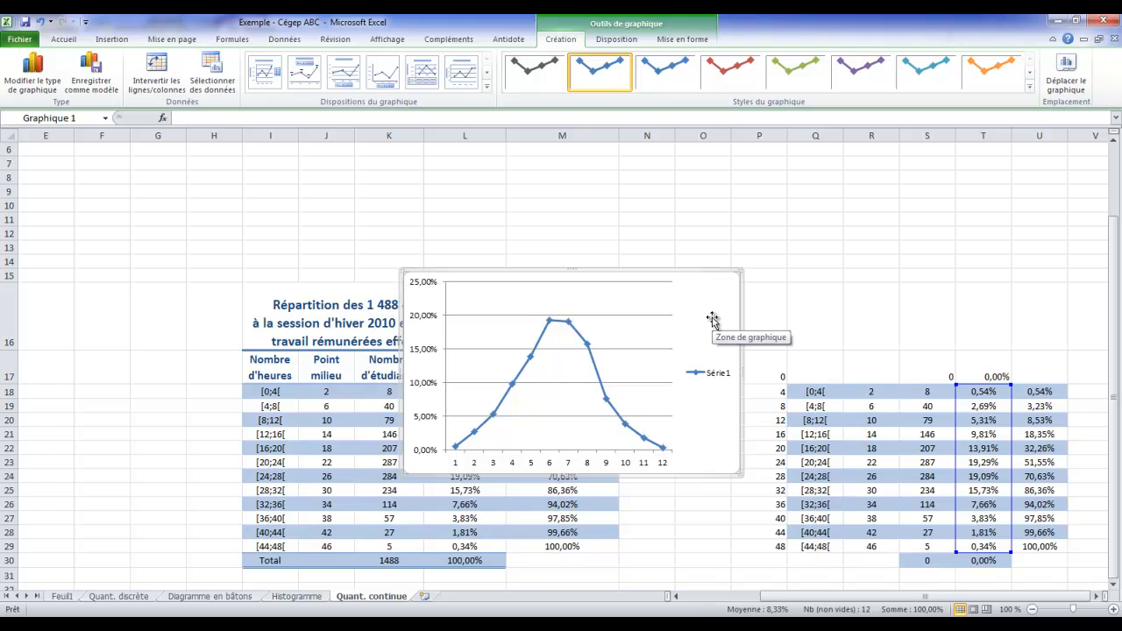
Move the chart over the distribution table and enlarge it to span about columns F to N and rows 7 to 30
{"action": "left_click_drag", "start_coordinate": [712, 320], "coordinate": [394, 206]}
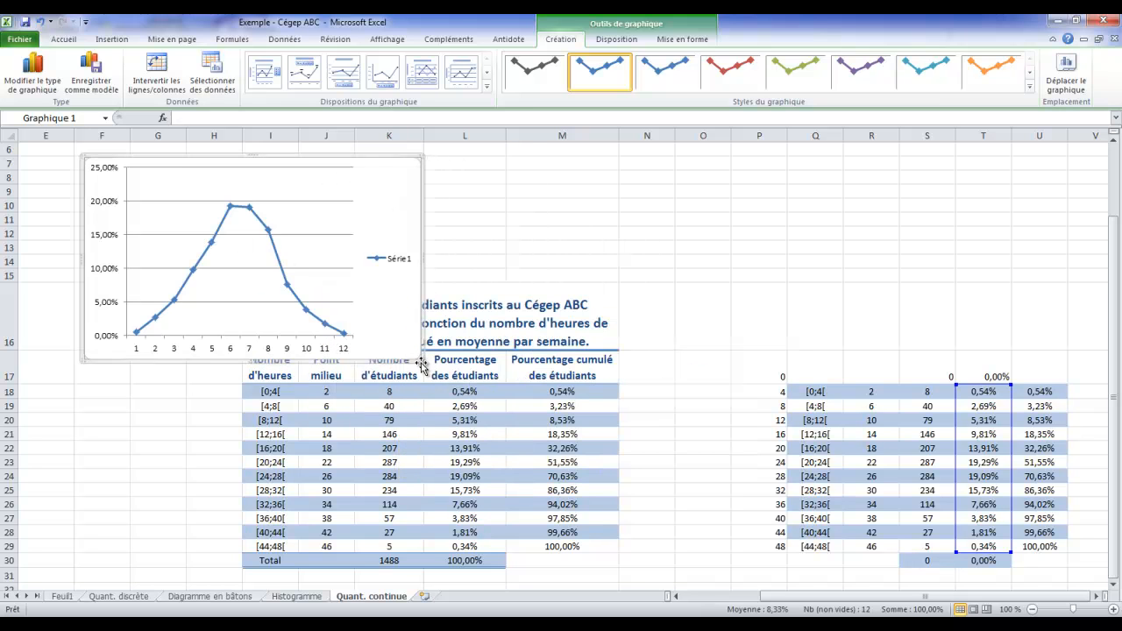
{"action": "left_click_drag", "start_coordinate": [421, 360], "coordinate": [691, 562]}
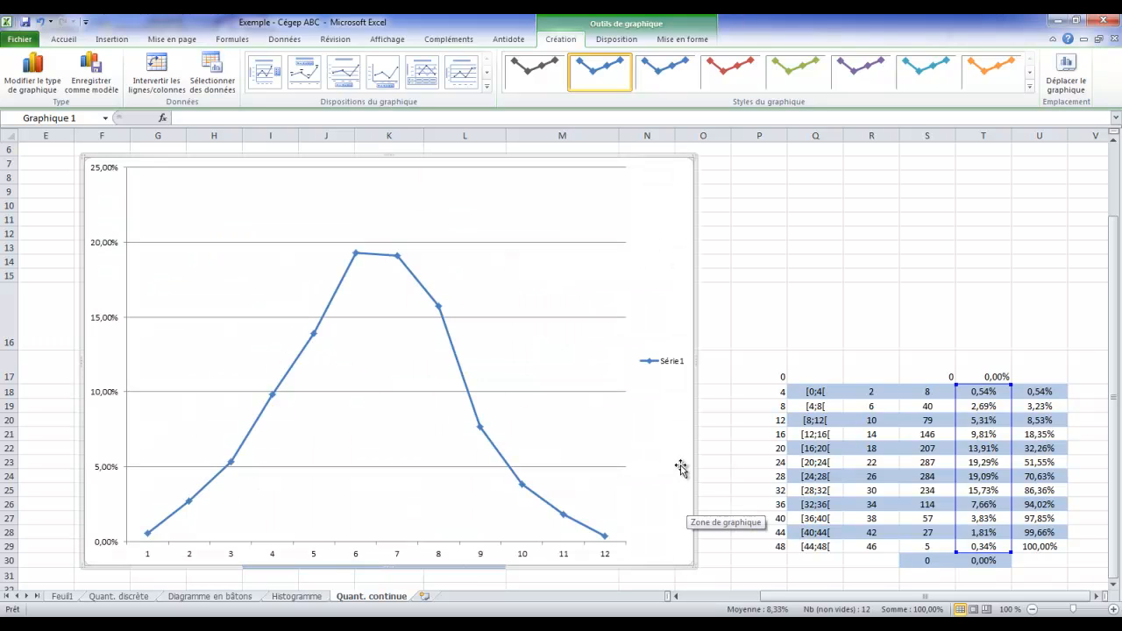
Apply the green-line style on a dark background and a layout with a chart title, both axis titles and a legend
{"action": "left_click", "coordinate": [1030, 89]}
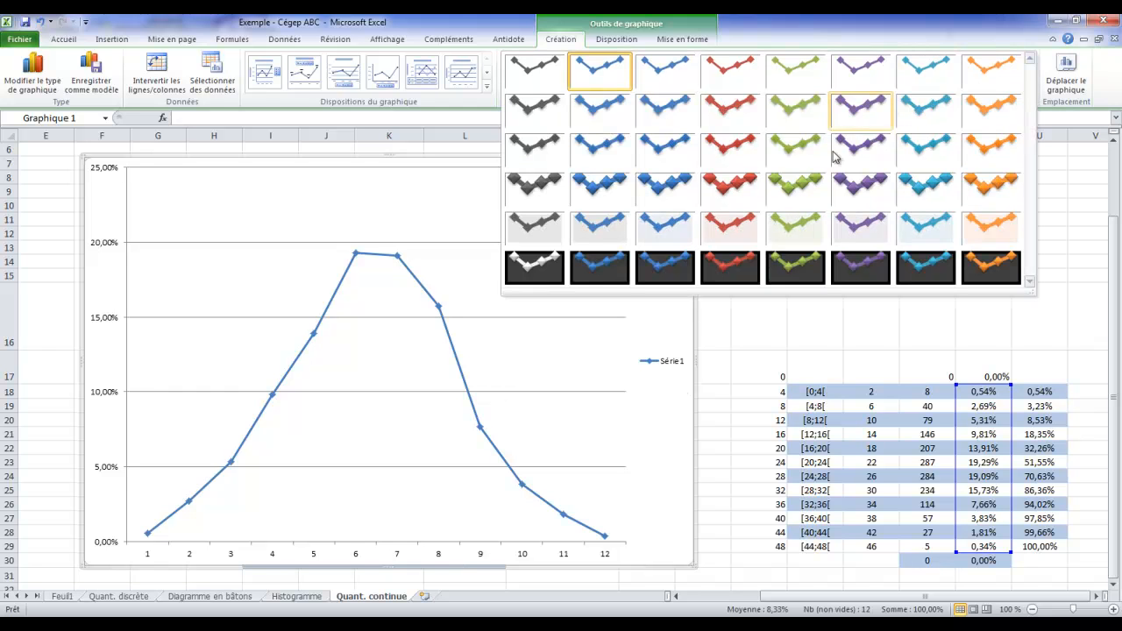
{"action": "left_click", "coordinate": [792, 273]}
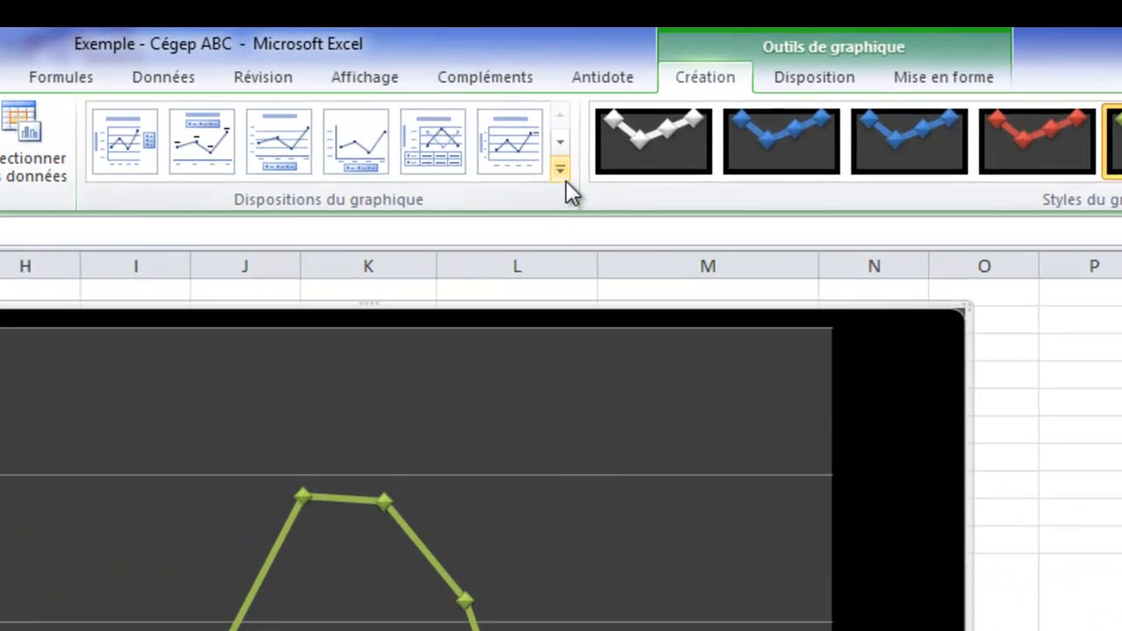
{"action": "left_click", "coordinate": [561, 171]}
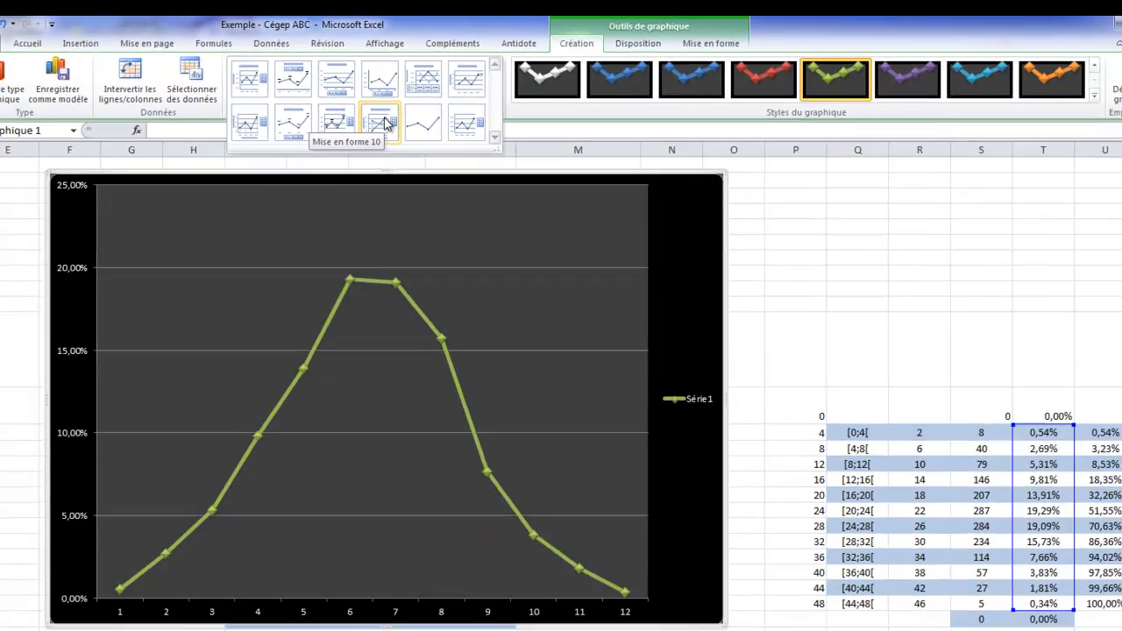
{"action": "left_click", "coordinate": [364, 210]}
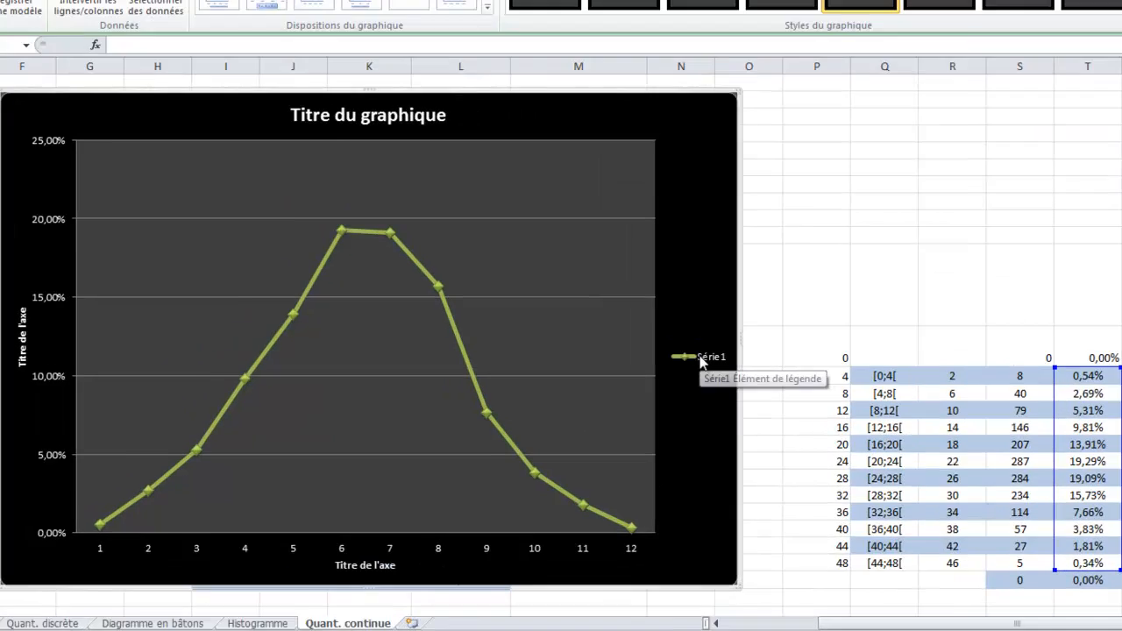
Delete the Série1 legend from the chart
{"action": "left_click", "coordinate": [664, 380]}
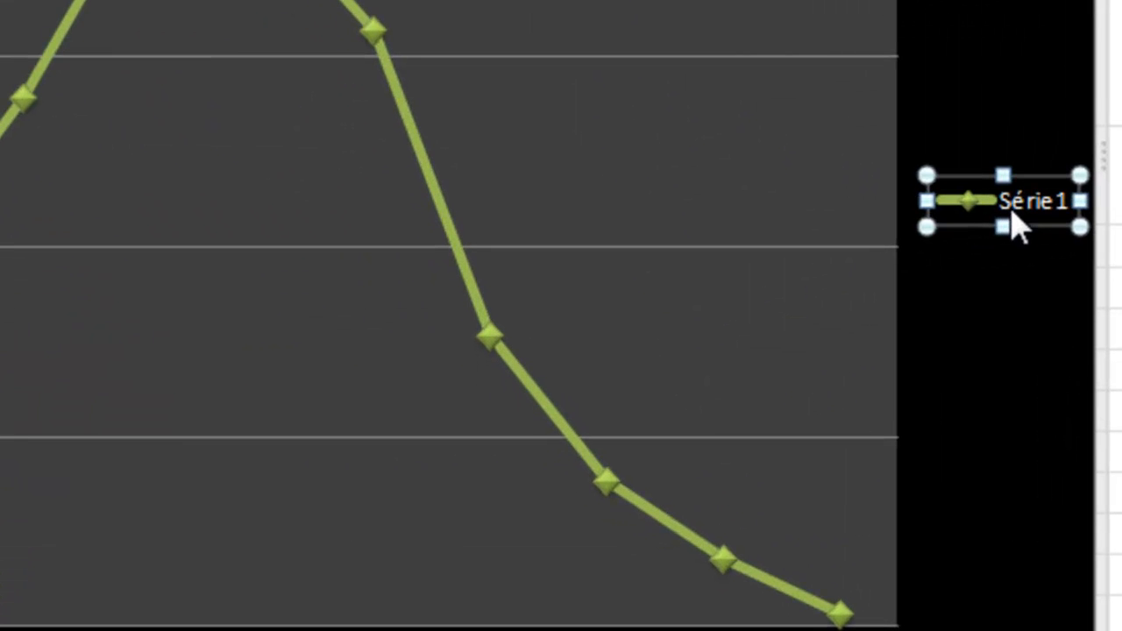
{"action": "right_click", "coordinate": [1021, 219]}
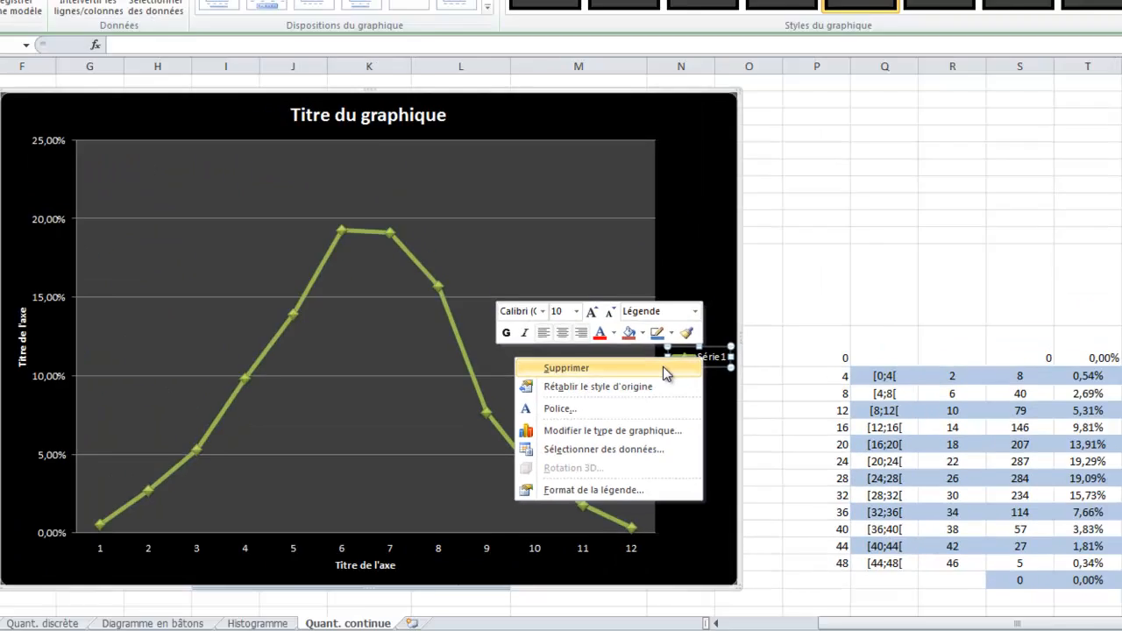
{"action": "left_click", "coordinate": [675, 230]}
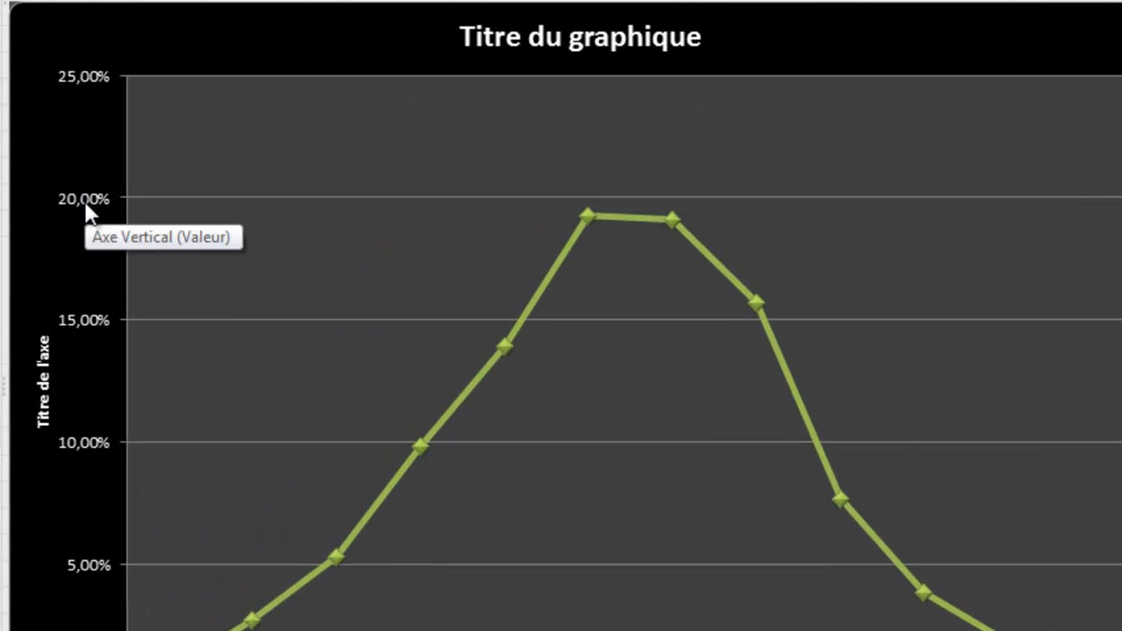
Fix the vertical axis maximum at 20% and set its percentage labels to 0 decimals
{"action": "left_click", "coordinate": [124, 263]}
{"action": "right_click", "coordinate": [89, 197]}
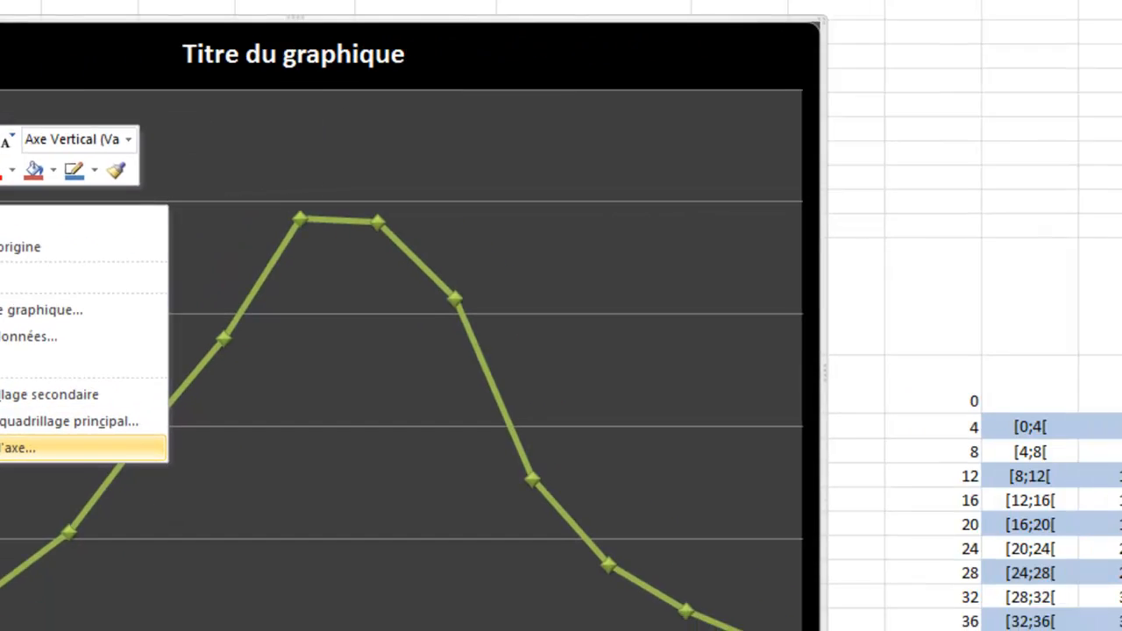
{"action": "left_click", "coordinate": [18, 447]}
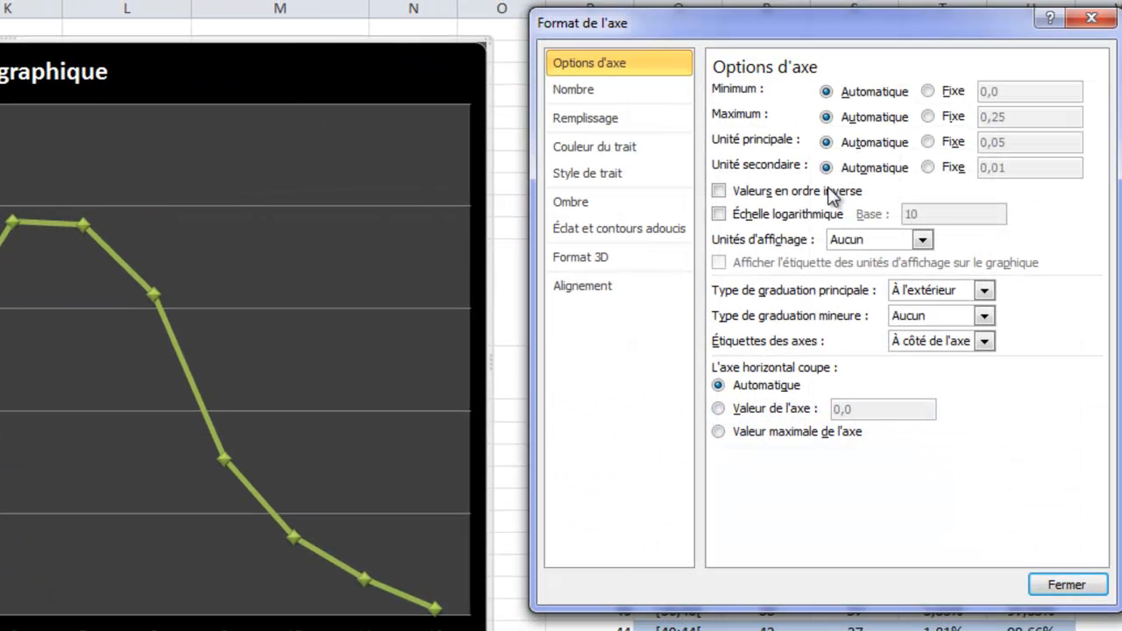
{"action": "left_click", "coordinate": [930, 116]}
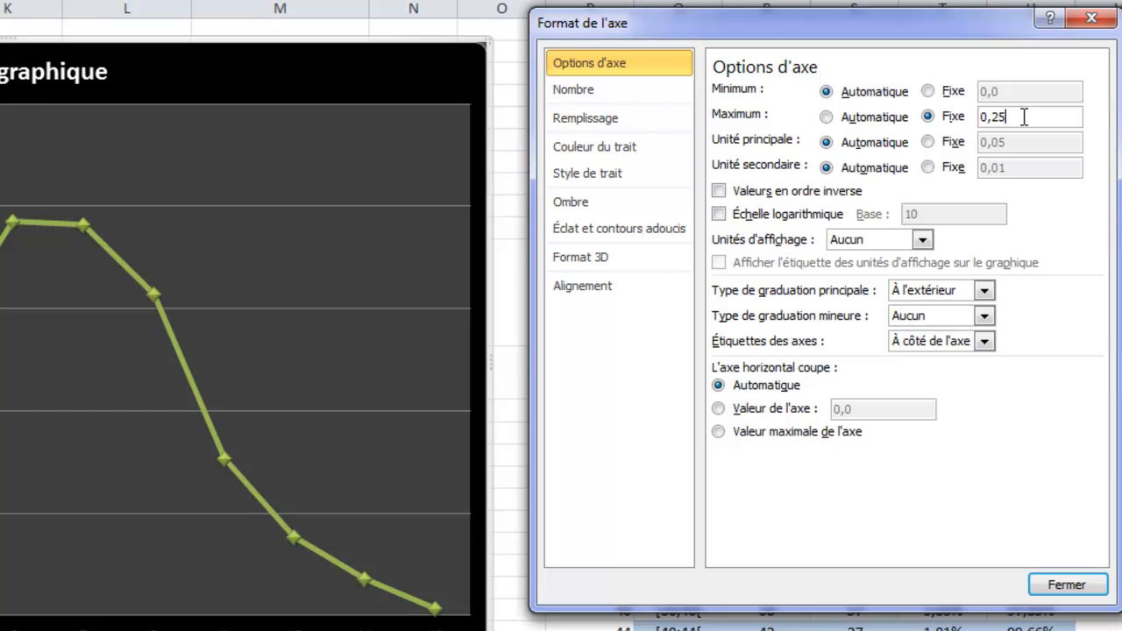
{"action": "left_click", "coordinate": [592, 85]}
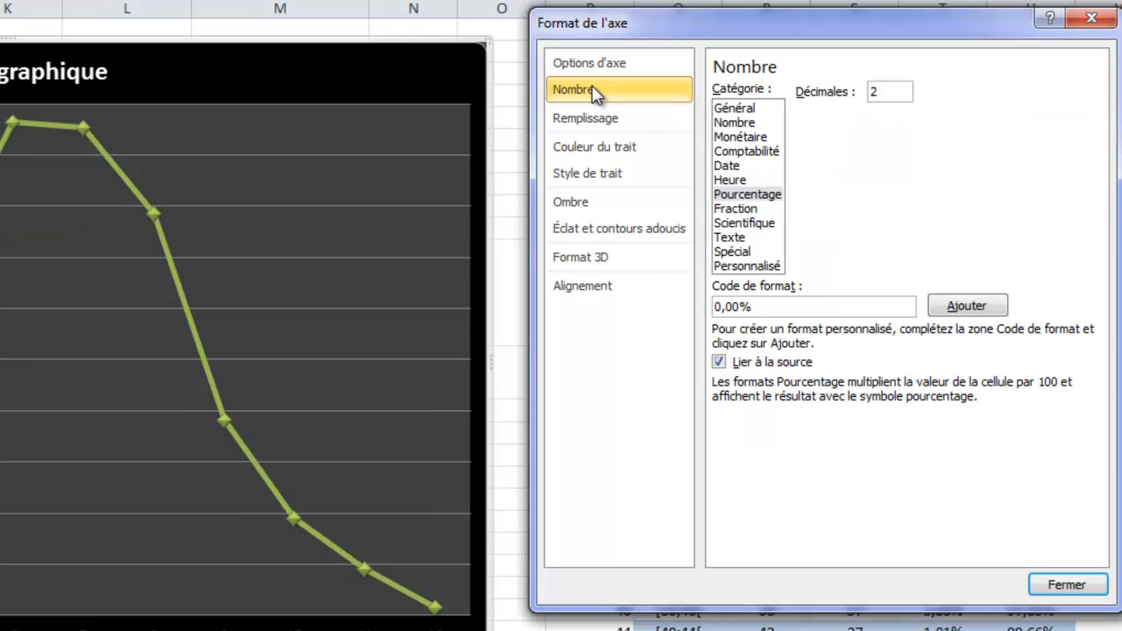
{"action": "type", "text": "0"}
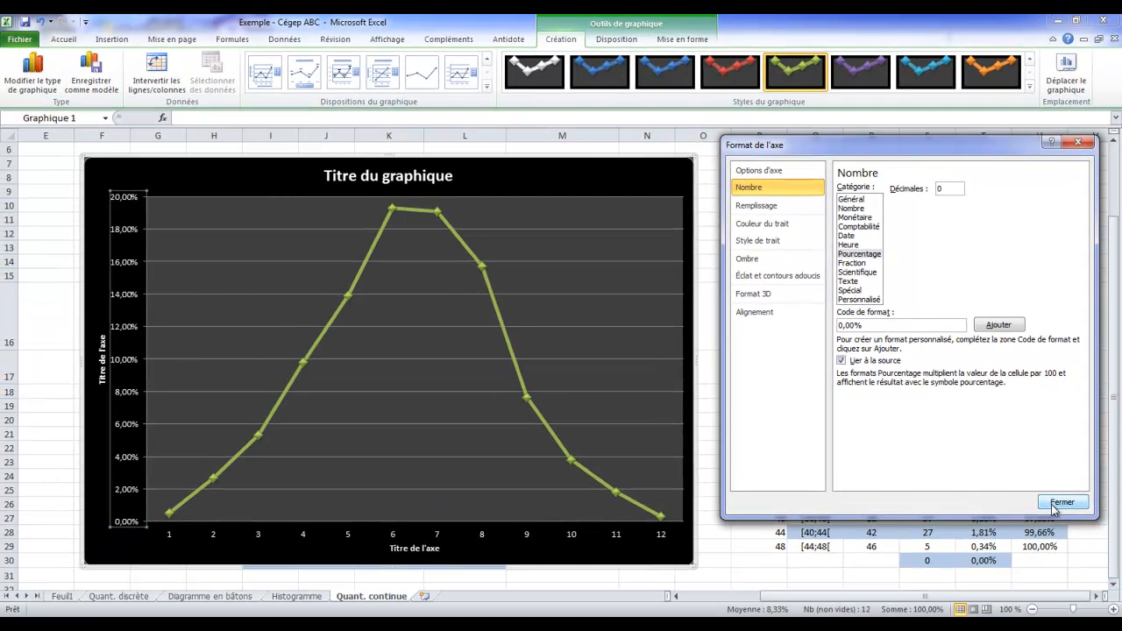
{"action": "left_click", "coordinate": [1061, 502]}
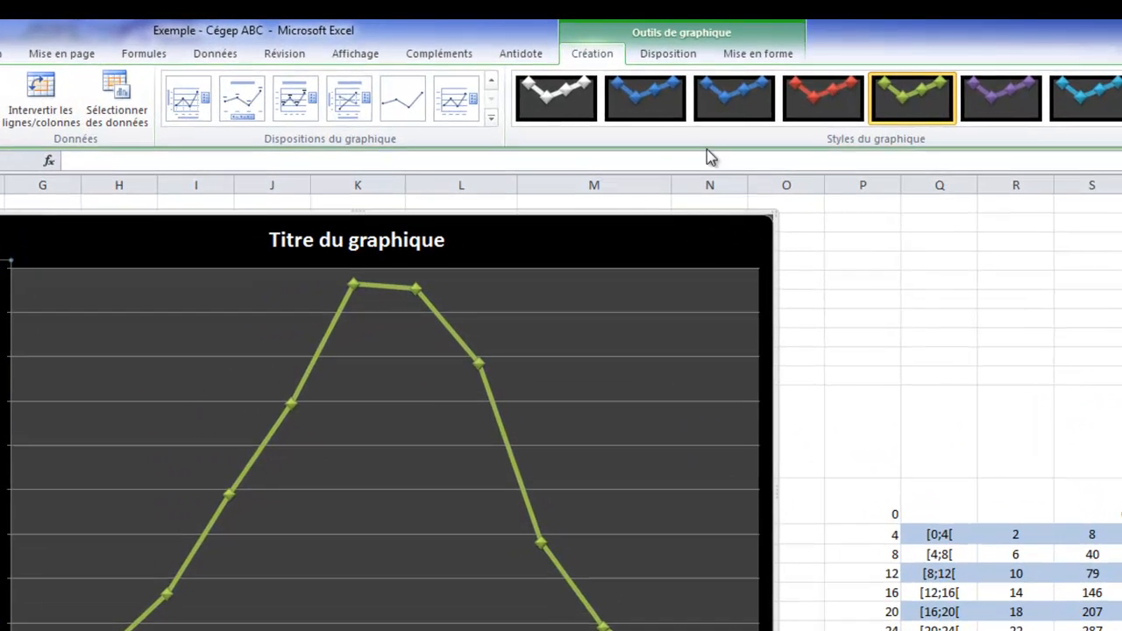
Remove the main horizontal gridlines from the chart
{"action": "left_click", "coordinate": [670, 55]}
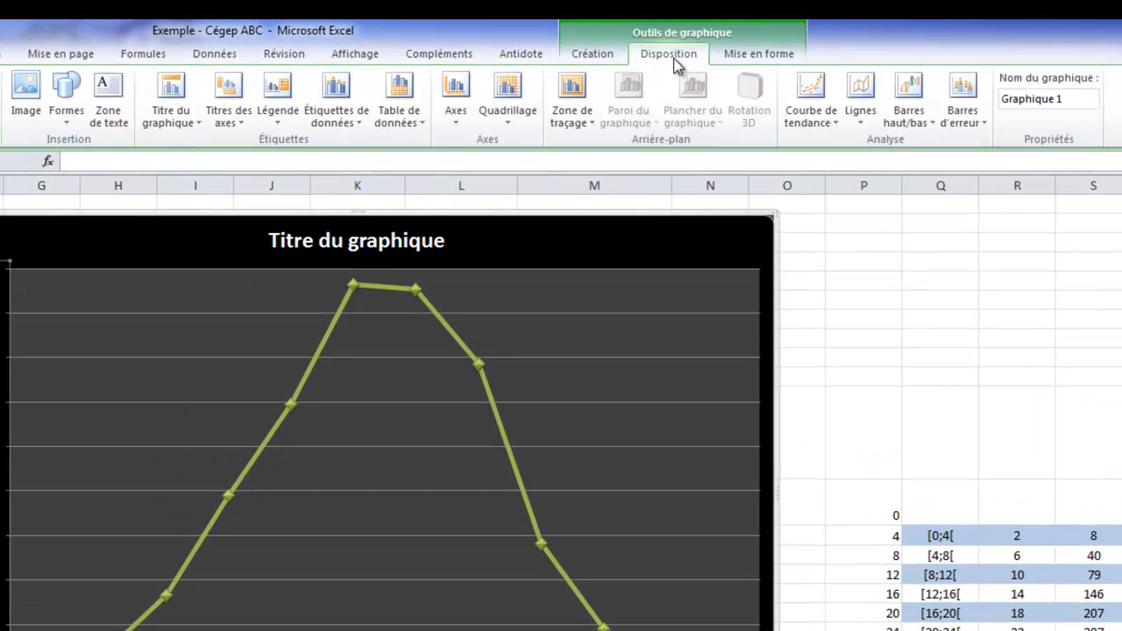
{"action": "left_click", "coordinate": [515, 125]}
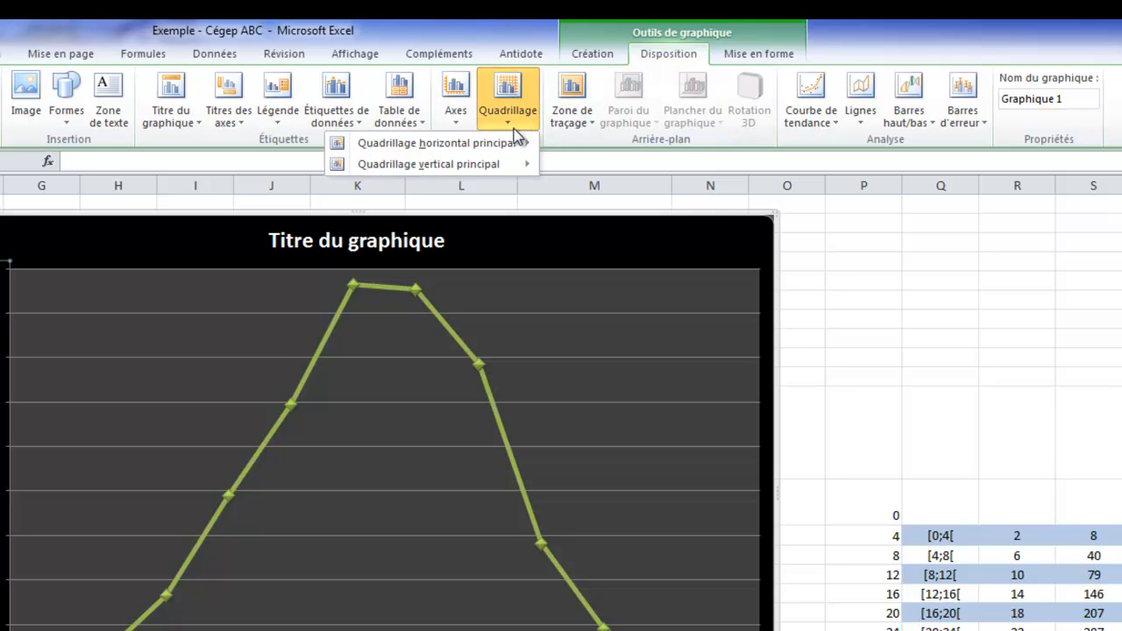
{"action": "mouse_move", "coordinate": [516, 147]}
{"action": "left_click", "coordinate": [303, 146]}
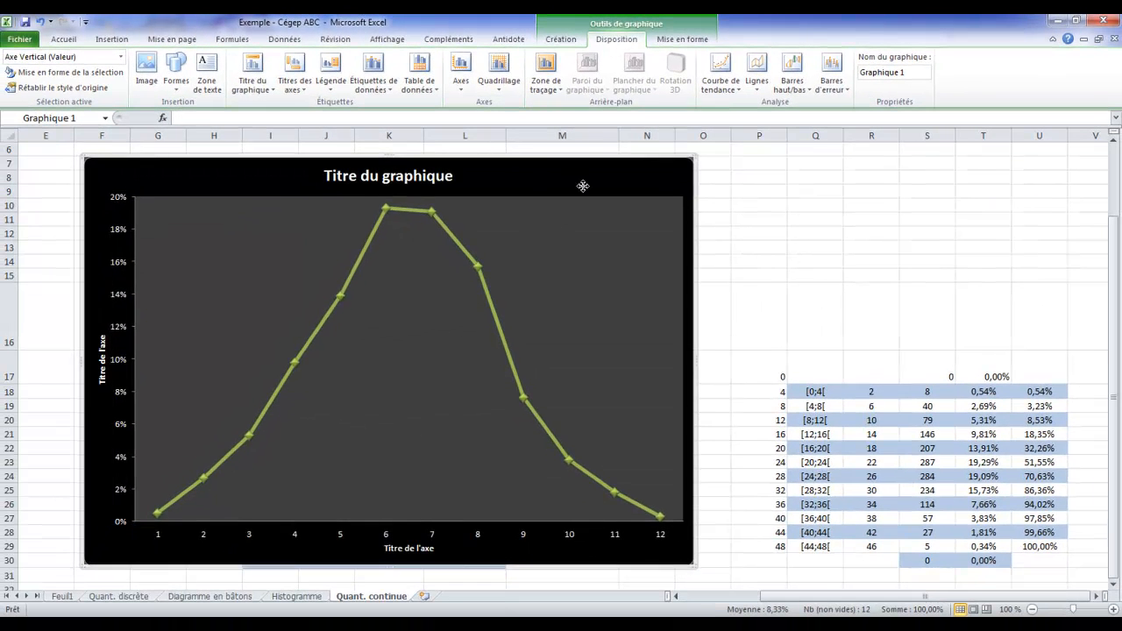
Move the chart beside the distribution table and shrink it so that the whole table is uncovered
{"action": "left_click_drag", "start_coordinate": [583, 186], "coordinate": [964, 187]}
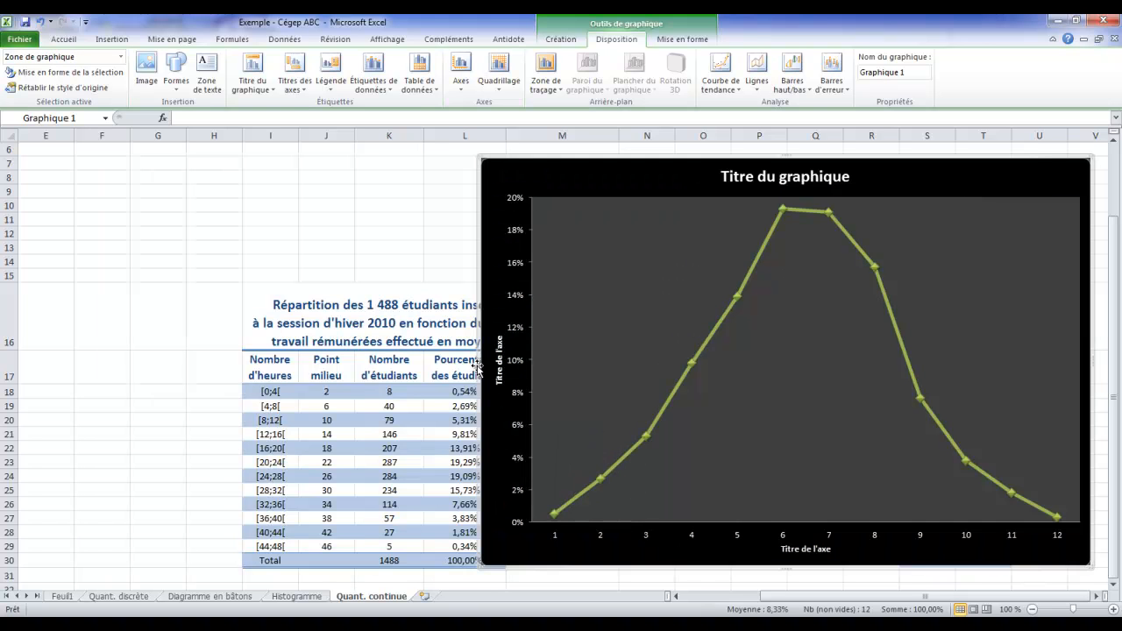
{"action": "left_click_drag", "start_coordinate": [480, 568], "coordinate": [649, 521]}
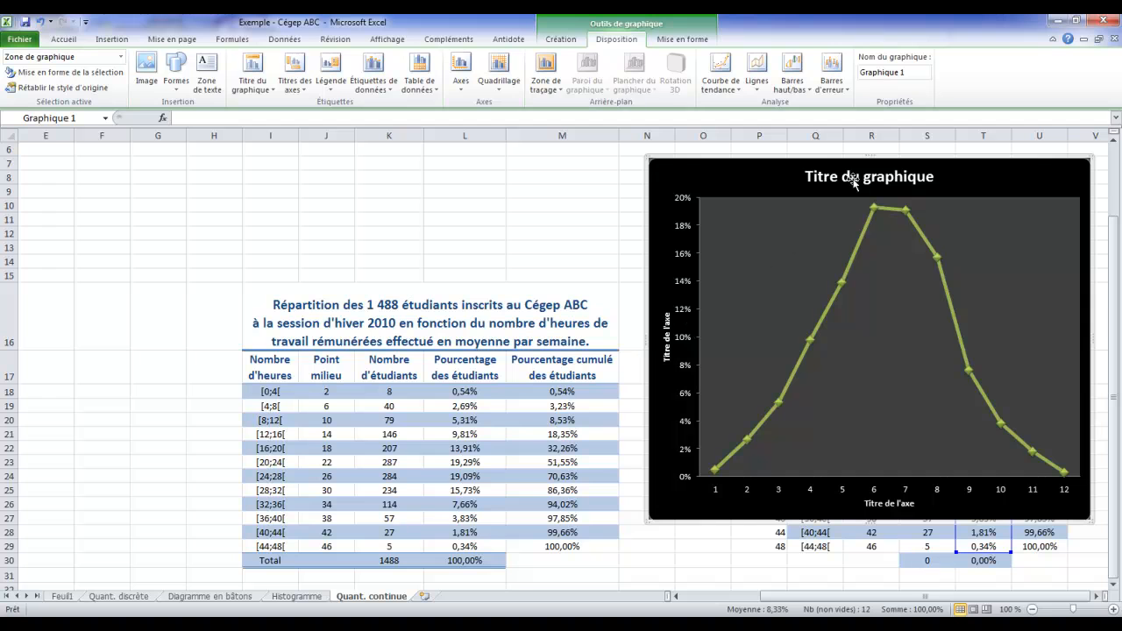
Replace the chart title with a copy of the distribution table's title from cell I16
{"action": "left_click", "coordinate": [501, 325]}
{"action": "key", "text": "ctrl+c"}
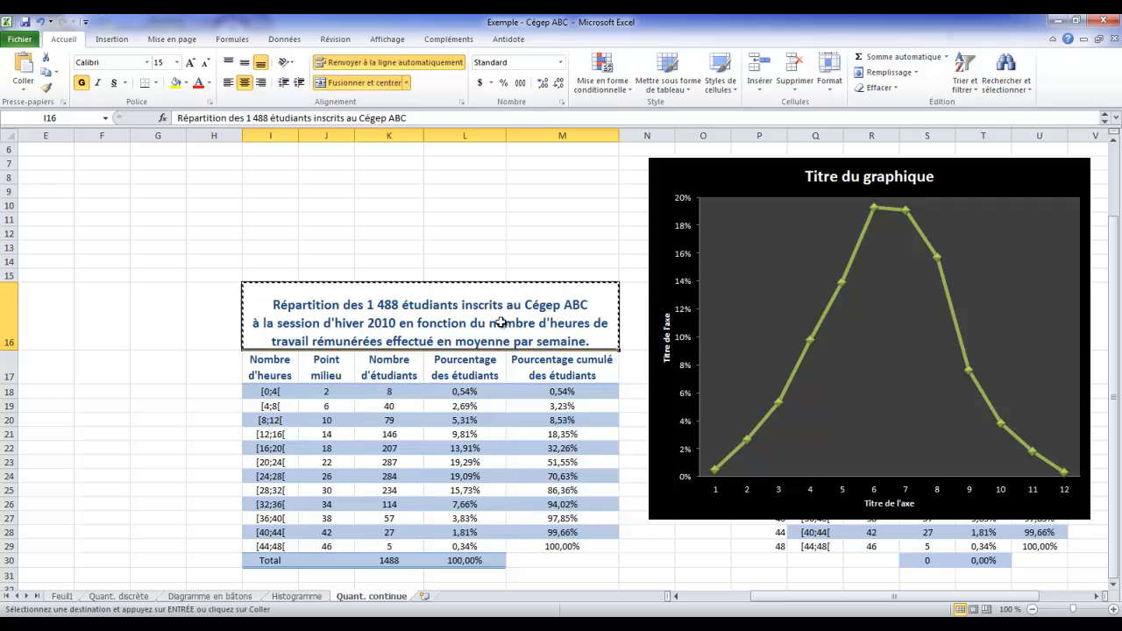
{"action": "left_click", "coordinate": [827, 179]}
{"action": "key", "text": "BackSpace"}
{"action": "key", "text": "BackSpace"}
{"action": "key", "text": "BackSpace"}
{"action": "key", "text": "BackSpace"}
{"action": "key", "text": "BackSpace"}
{"action": "key", "text": "BackSpace"}
{"action": "key", "text": "BackSpace"}
{"action": "key", "text": "BackSpace"}
{"action": "key", "text": "BackSpace"}
{"action": "key", "text": "BackSpace"}
{"action": "key", "text": "BackSpace"}
{"action": "key", "text": "BackSpace"}
{"action": "key", "text": "BackSpace"}
{"action": "key", "text": "BackSpace"}
{"action": "key", "text": "BackSpace"}
{"action": "key", "text": "BackSpace"}
{"action": "key", "text": "BackSpace"}
{"action": "key", "text": "BackSpace"}
{"action": "key", "text": "ctrl+v"}
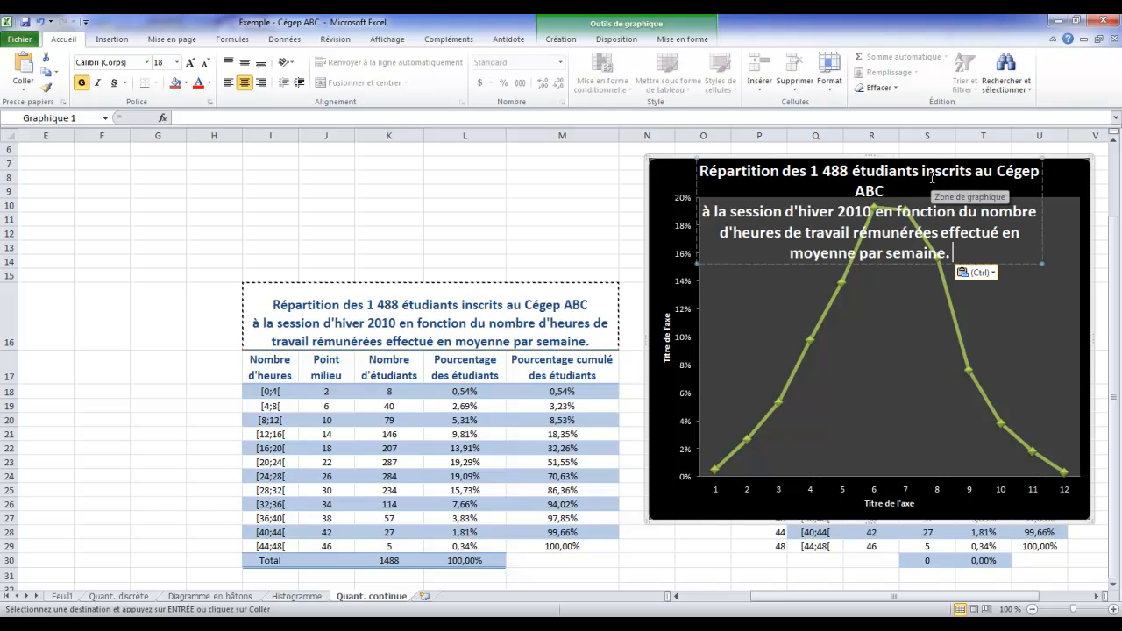
Remove the line break after "Cégep ABC" in the chart title
{"action": "left_click", "coordinate": [916, 188]}
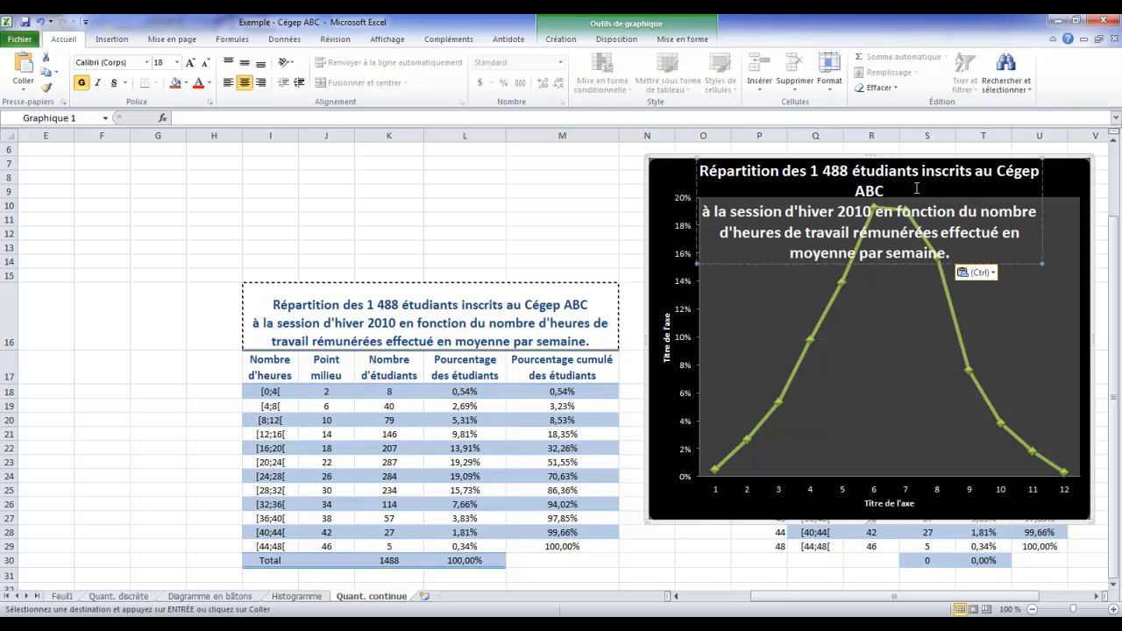
{"action": "key", "text": "Delete"}
{"action": "left_click", "coordinate": [864, 364]}
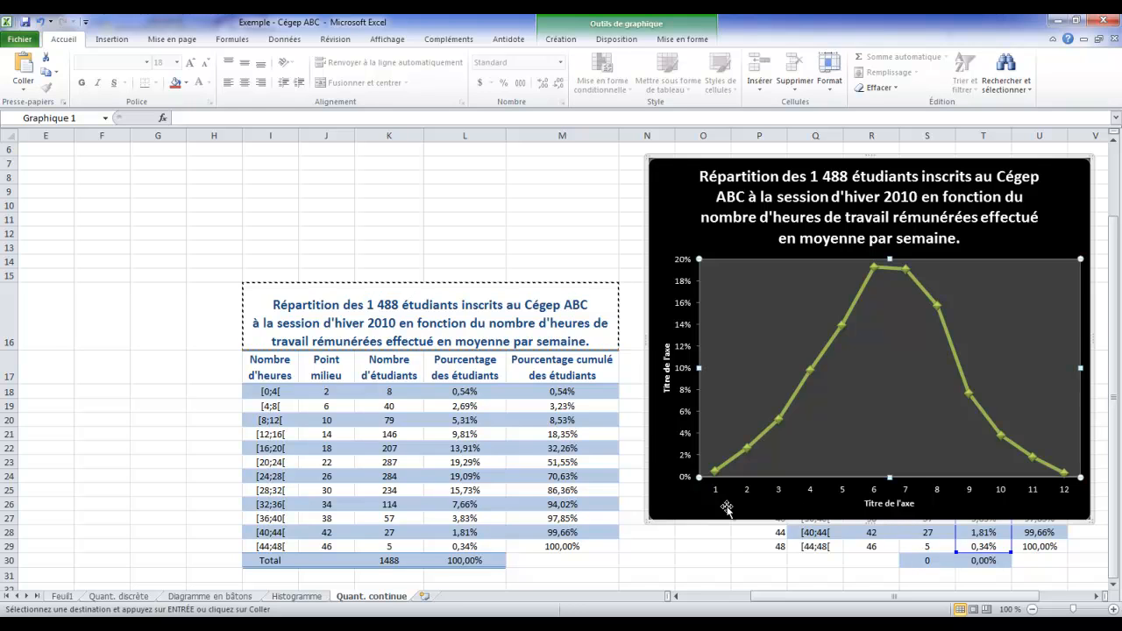
Replace the vertical axis title with a copy of the heading "Pourcentage des étudiants" from cell L17
{"action": "left_click", "coordinate": [474, 363]}
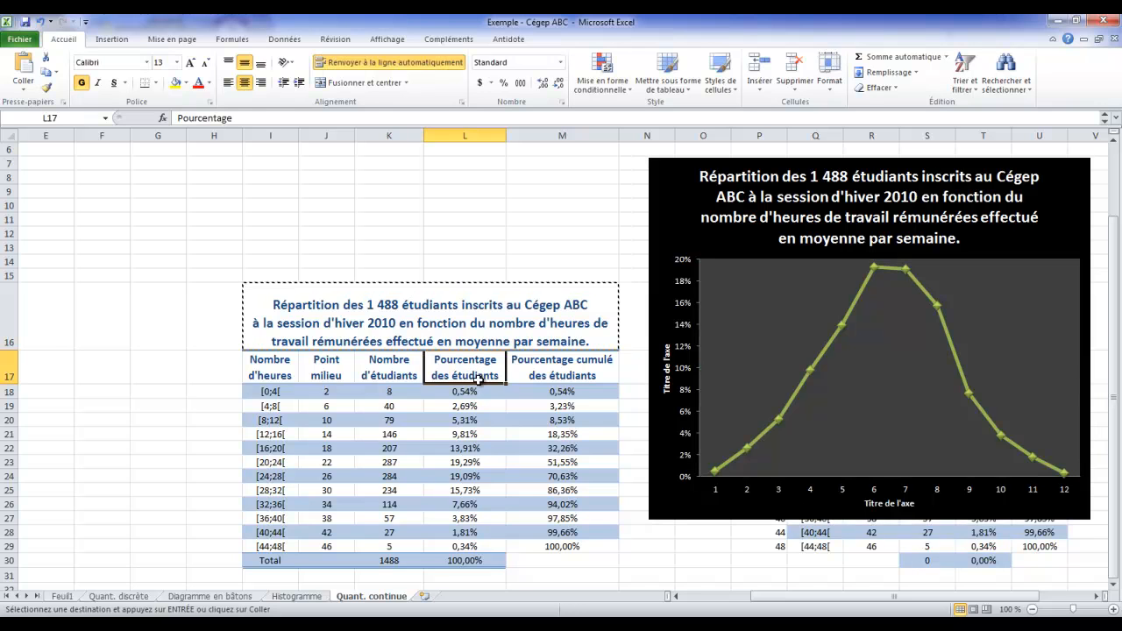
{"action": "key", "text": "ctrl+c"}
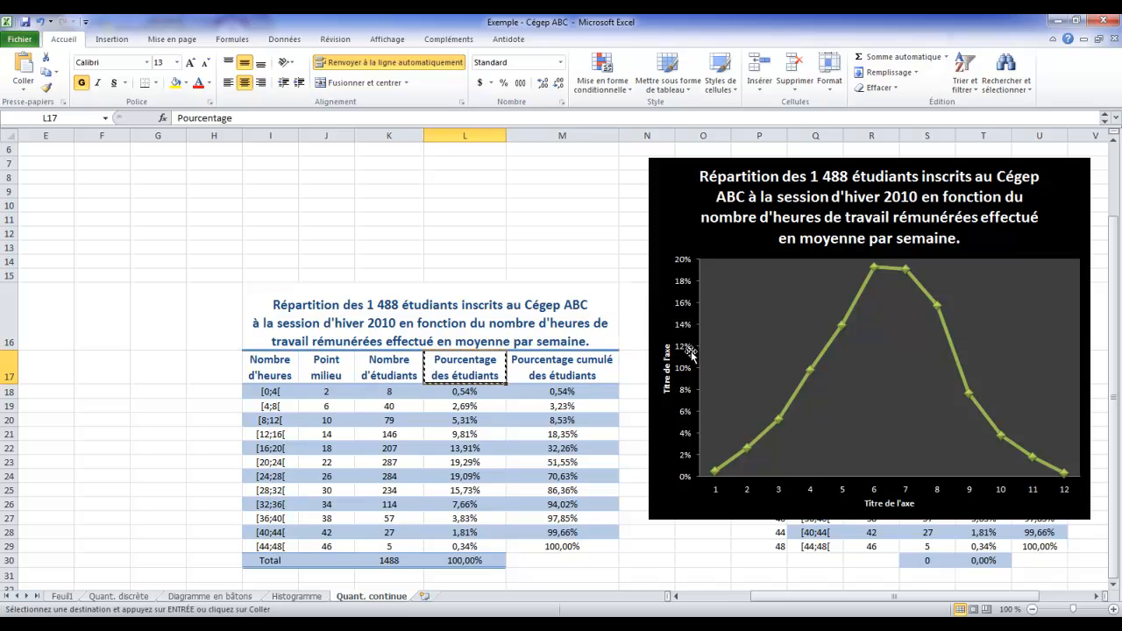
{"action": "left_click", "coordinate": [663, 372]}
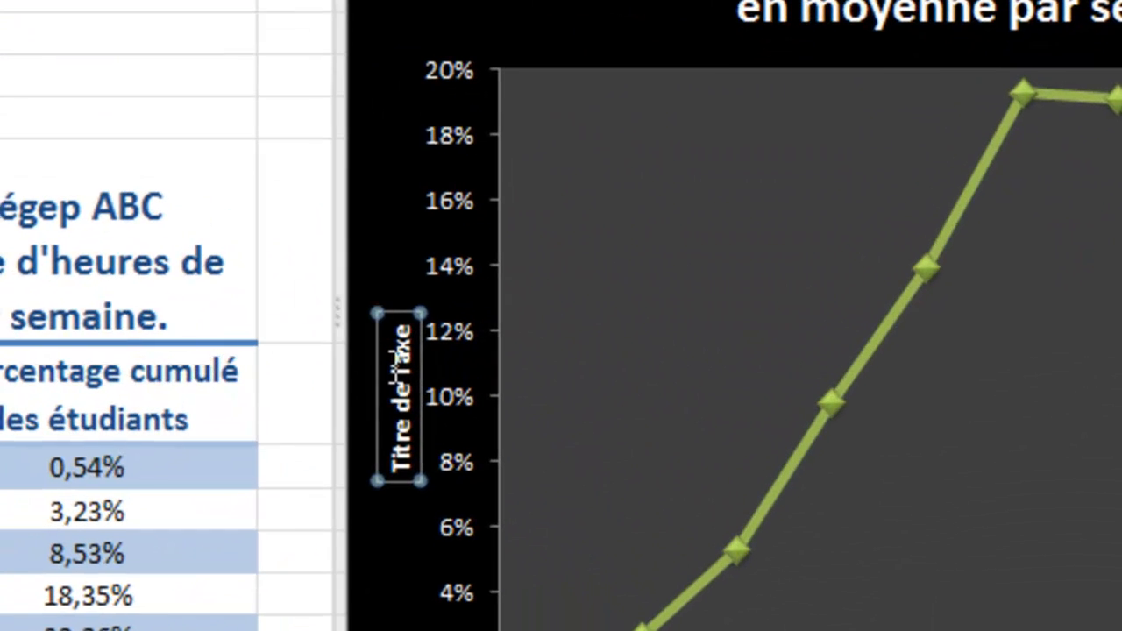
{"action": "key", "text": "Delete"}
{"action": "key", "text": "Delete"}
{"action": "key", "text": "Delete"}
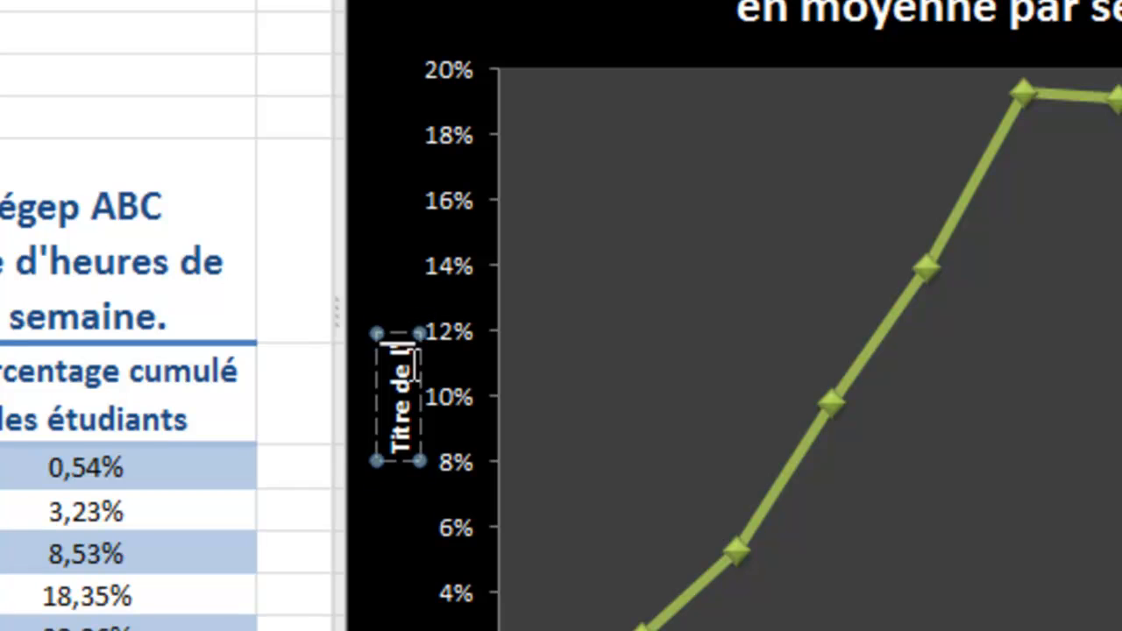
{"action": "key", "text": "BackSpace"}
{"action": "key", "text": "BackSpace"}
{"action": "key", "text": "BackSpace"}
{"action": "key", "text": "BackSpace"}
{"action": "key", "text": "BackSpace"}
{"action": "key", "text": "BackSpace"}
{"action": "key", "text": "BackSpace"}
{"action": "key", "text": "BackSpace"}
{"action": "key", "text": "BackSpace"}
{"action": "key", "text": "BackSpace"}
{"action": "key", "text": "BackSpace"}
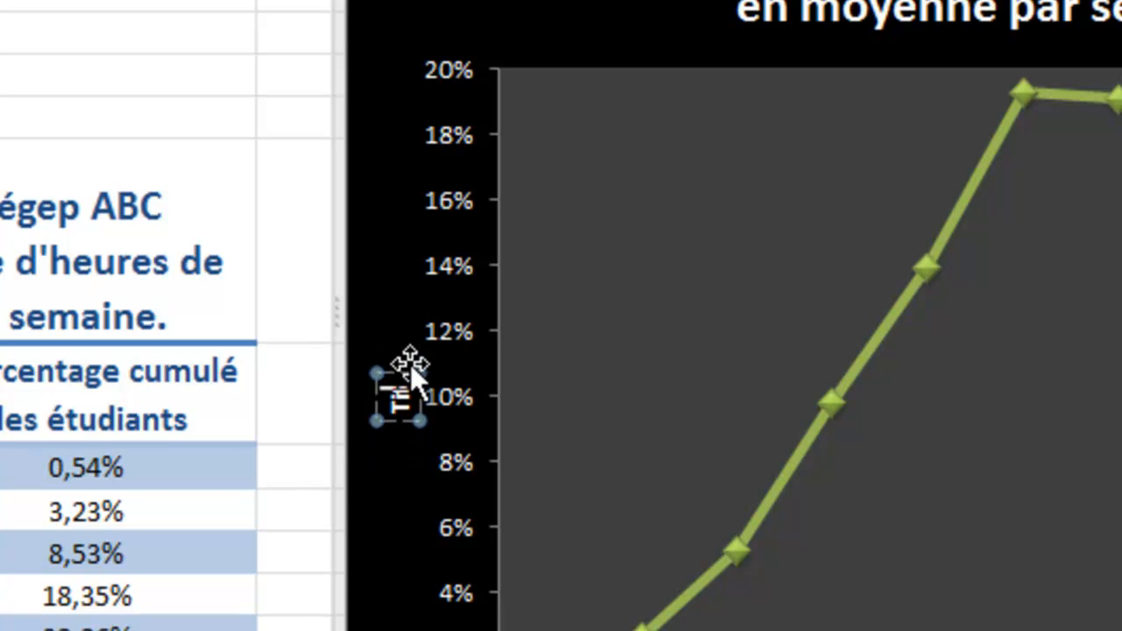
{"action": "key", "text": "ctrl+v"}
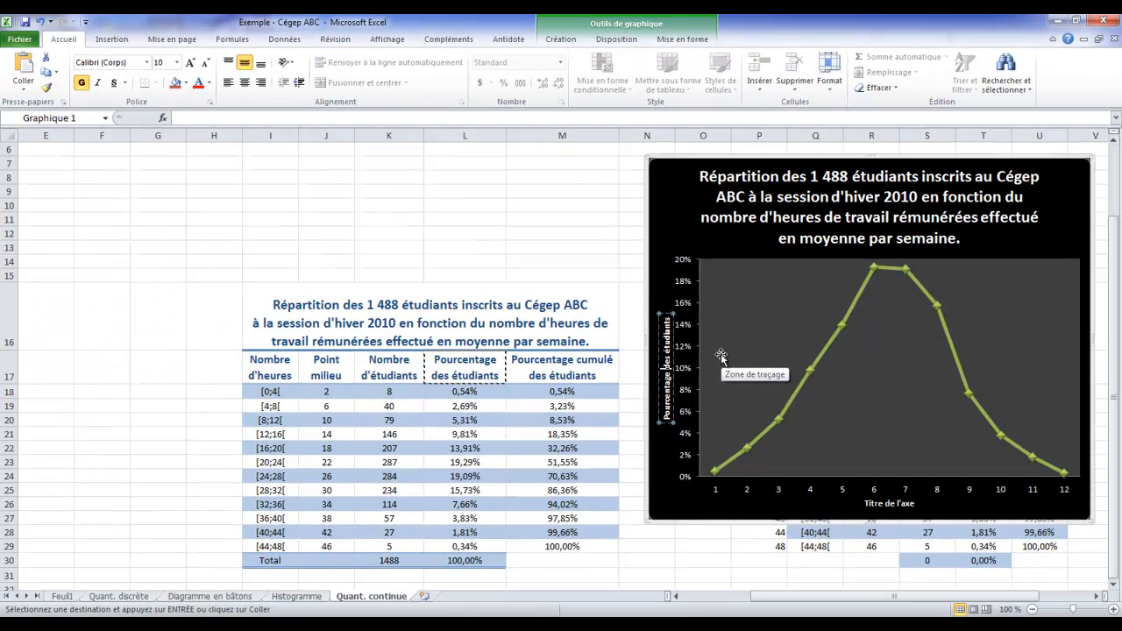
{"action": "left_click", "coordinate": [723, 248]}
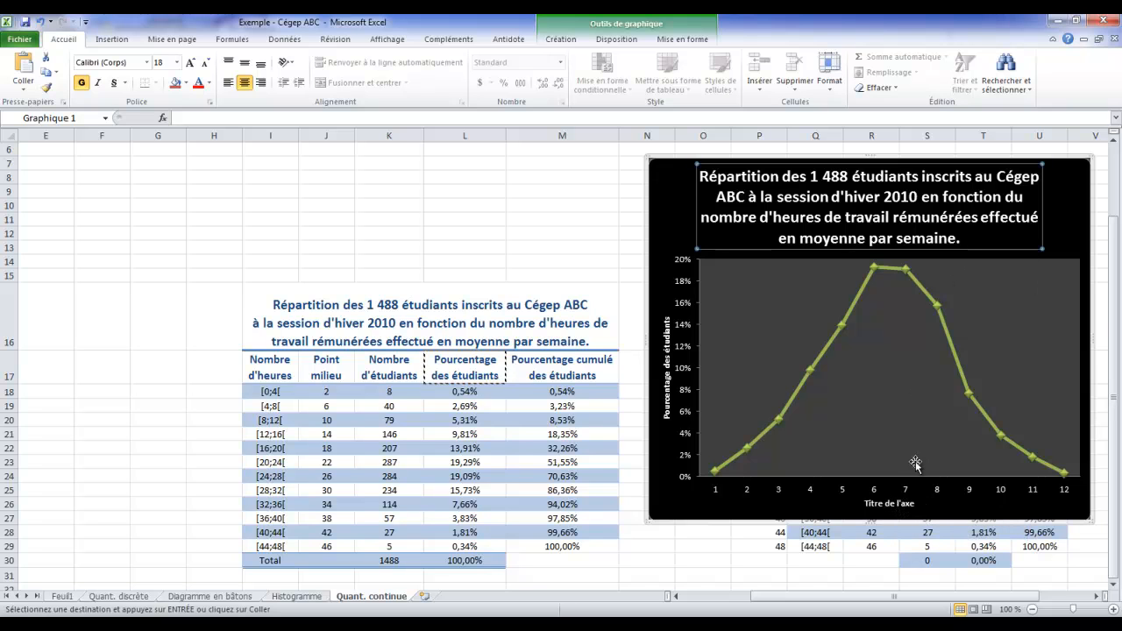
Move the chart over the first distribution table so that the second table in columns P to U is uncovered
{"action": "left_click", "coordinate": [1068, 223]}
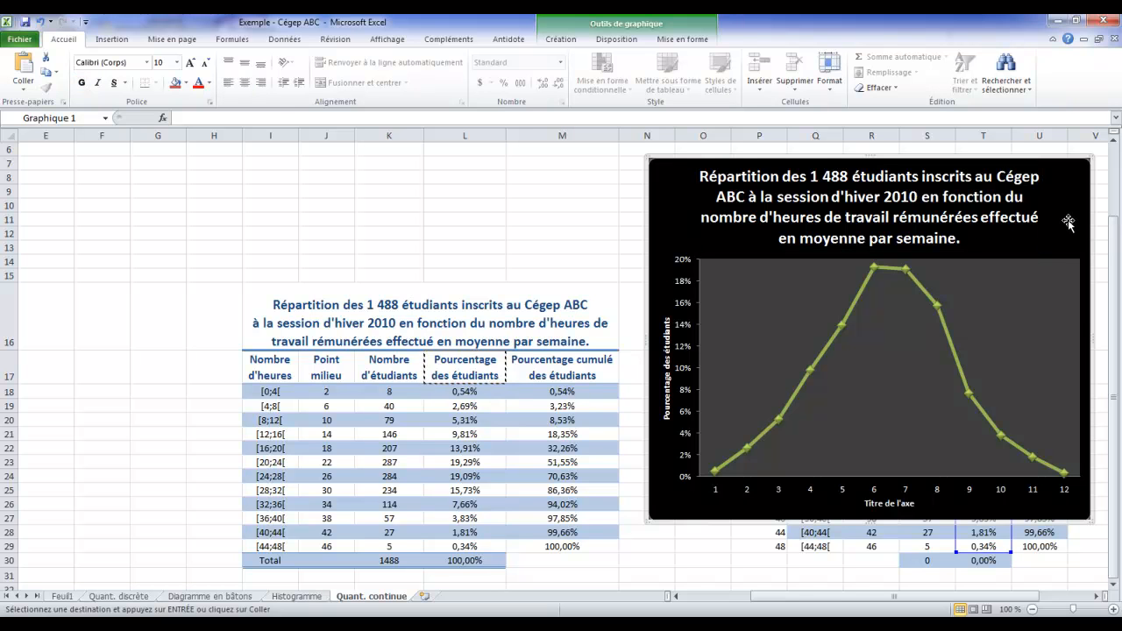
{"action": "left_click_drag", "start_coordinate": [1063, 219], "coordinate": [520, 222]}
{"action": "key", "text": "Escape"}
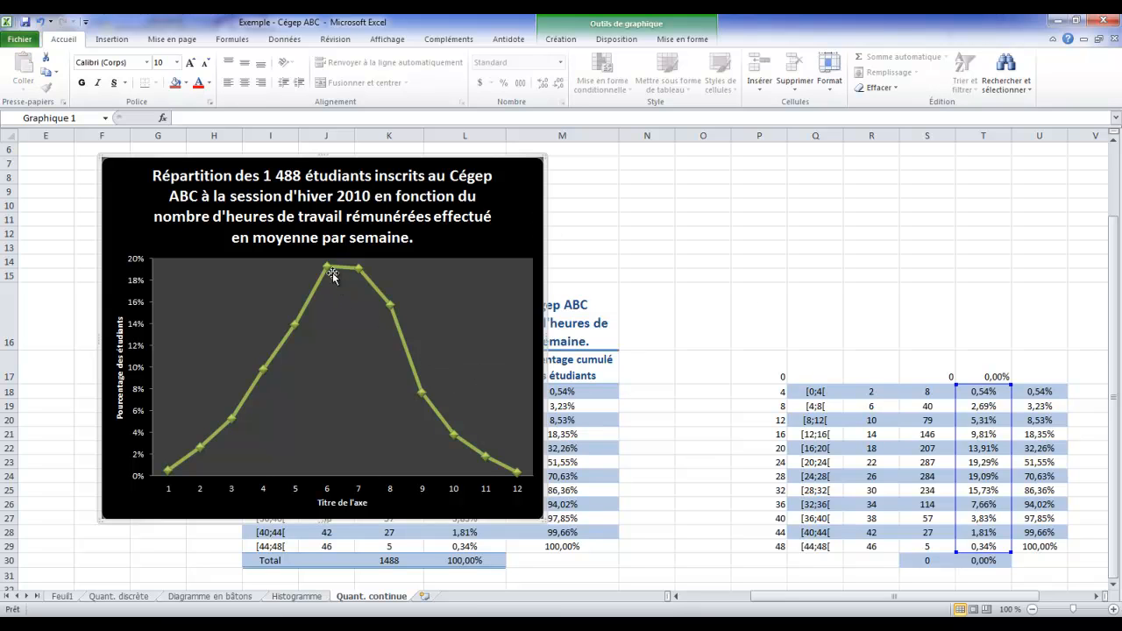
Set the chart's horizontal axis labels to the class midpoints in cells R18:R29
{"action": "mouse_move", "coordinate": [327, 272]}
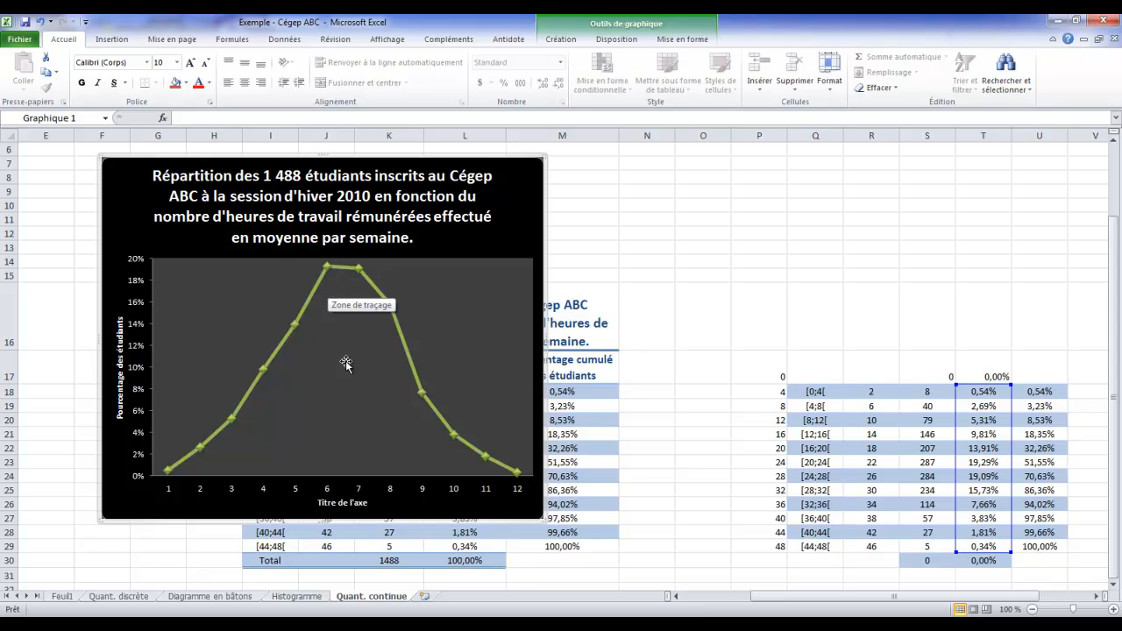
{"action": "left_click", "coordinate": [502, 331]}
{"action": "left_click", "coordinate": [560, 39]}
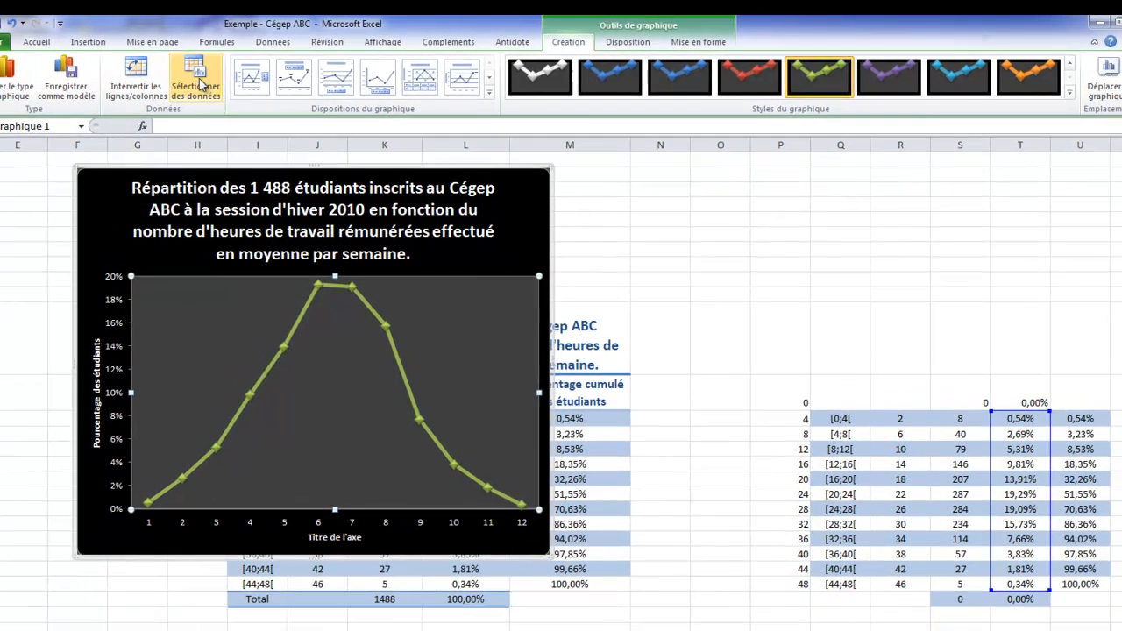
{"action": "left_click", "coordinate": [166, 83]}
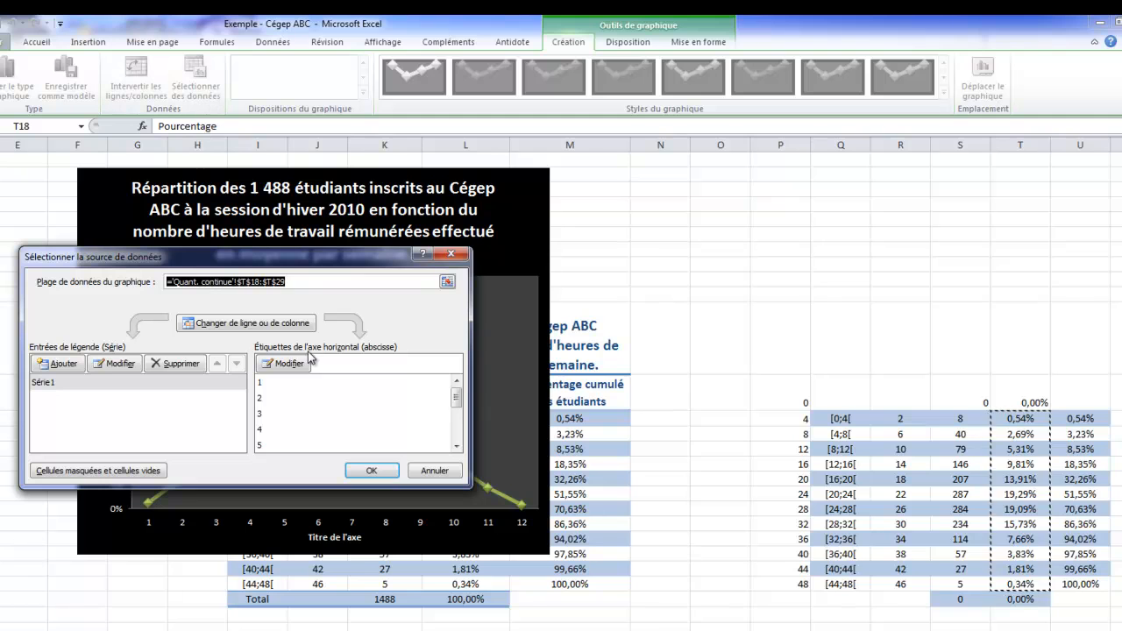
{"action": "left_click", "coordinate": [282, 364]}
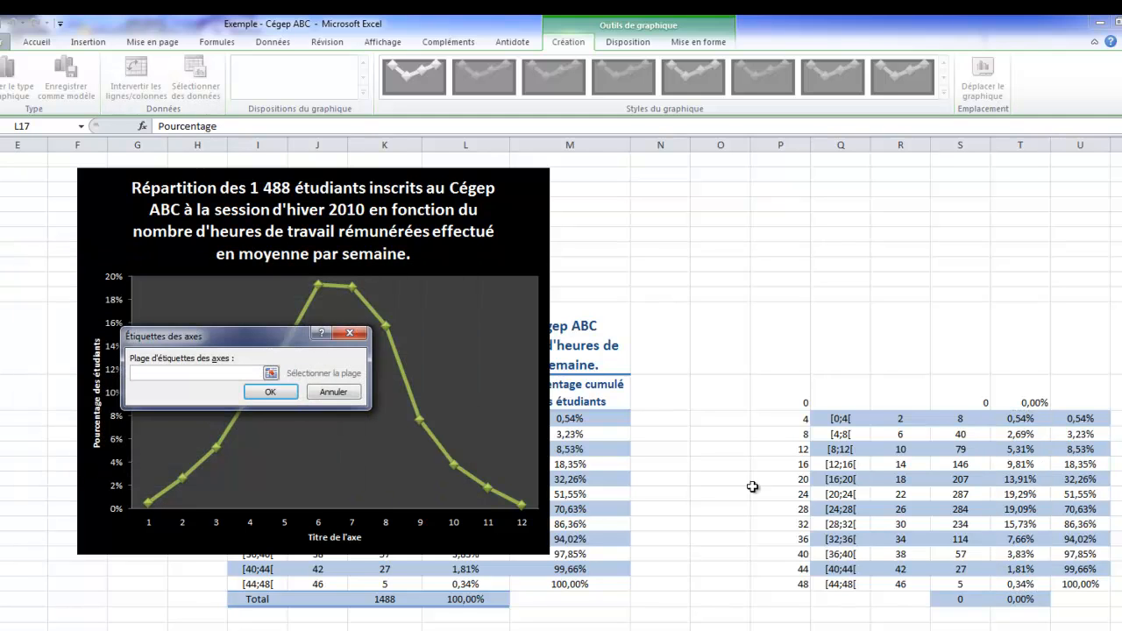
{"action": "left_click_drag", "start_coordinate": [912, 419], "coordinate": [917, 584]}
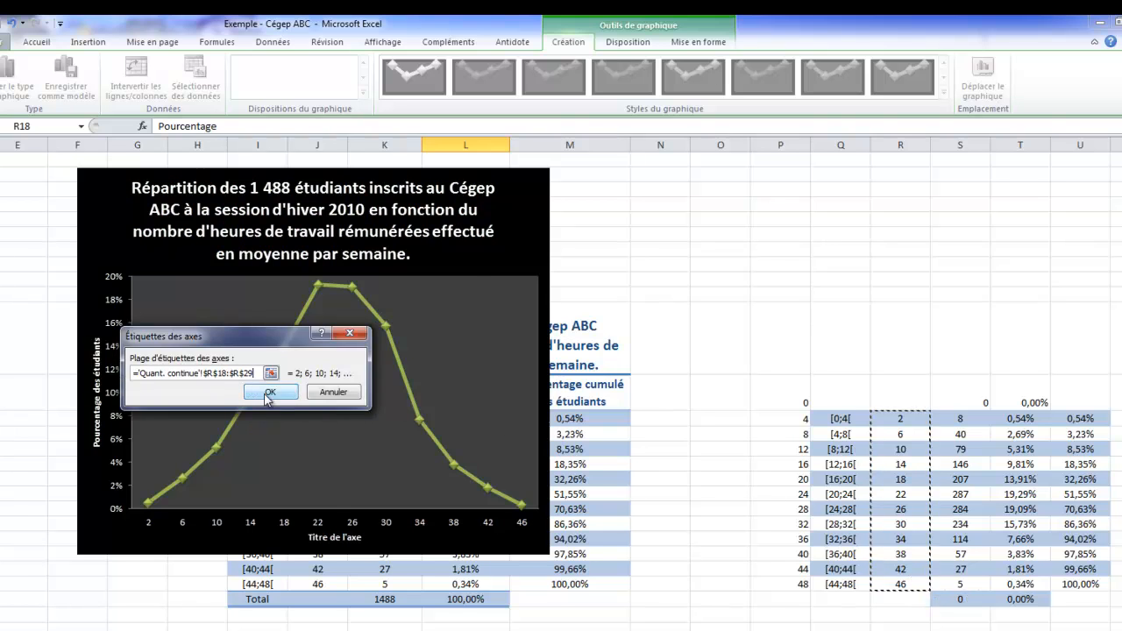
{"action": "left_click", "coordinate": [267, 393]}
{"action": "left_click", "coordinate": [369, 472]}
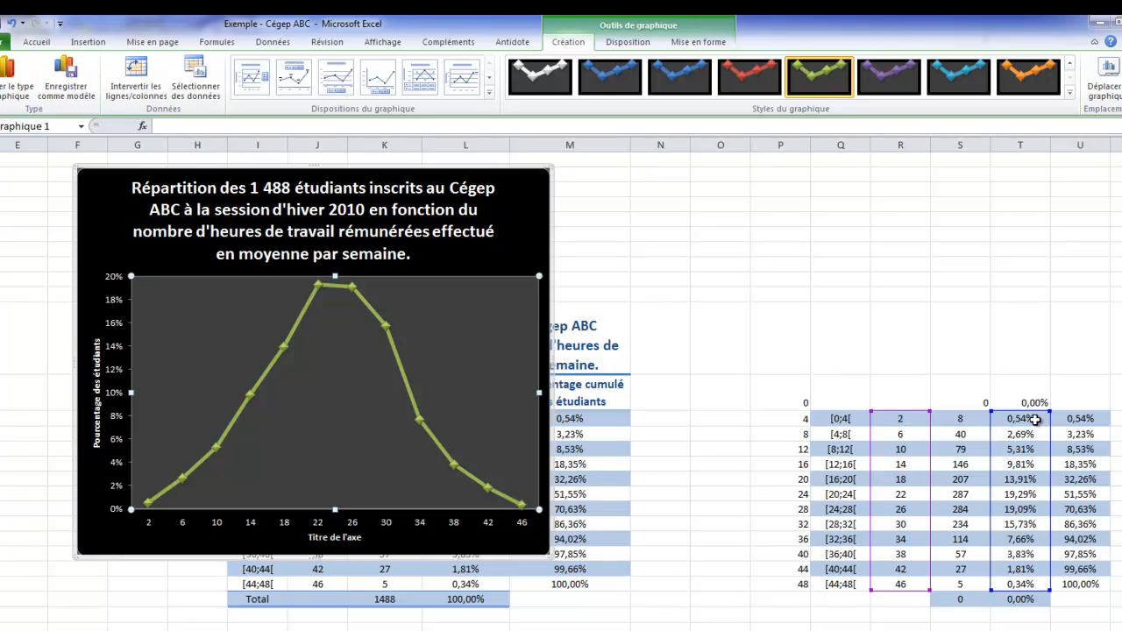
Format the horizontal axis so that its axis position is on the tick marks (Sur les graduations)
{"action": "mouse_move", "coordinate": [149, 501]}
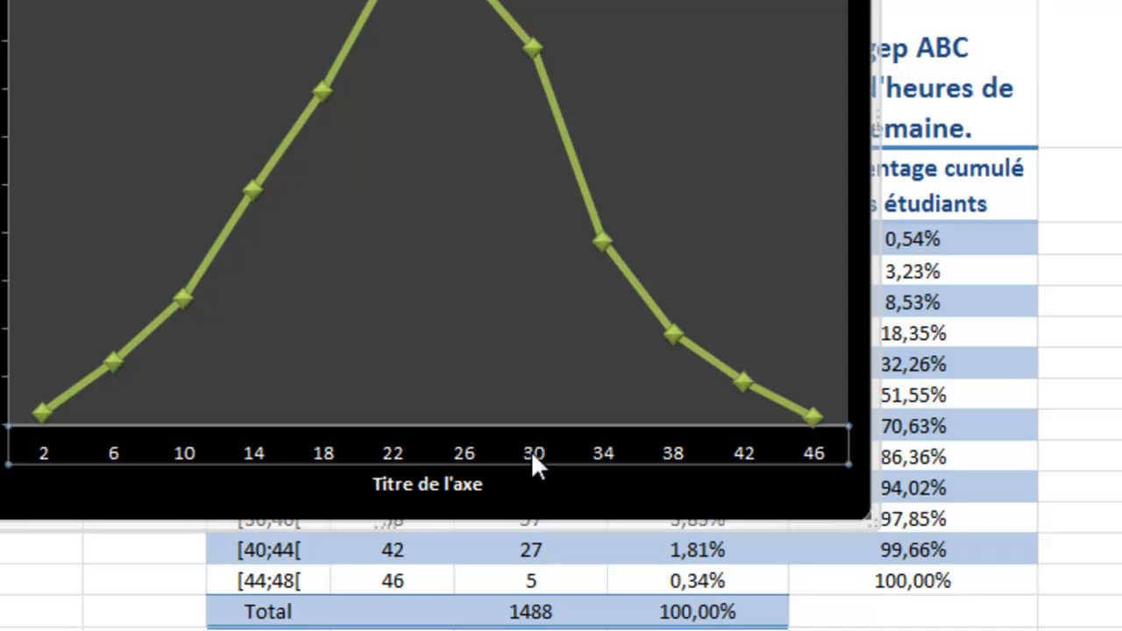
{"action": "right_click", "coordinate": [531, 450]}
{"action": "left_click", "coordinate": [487, 435]}
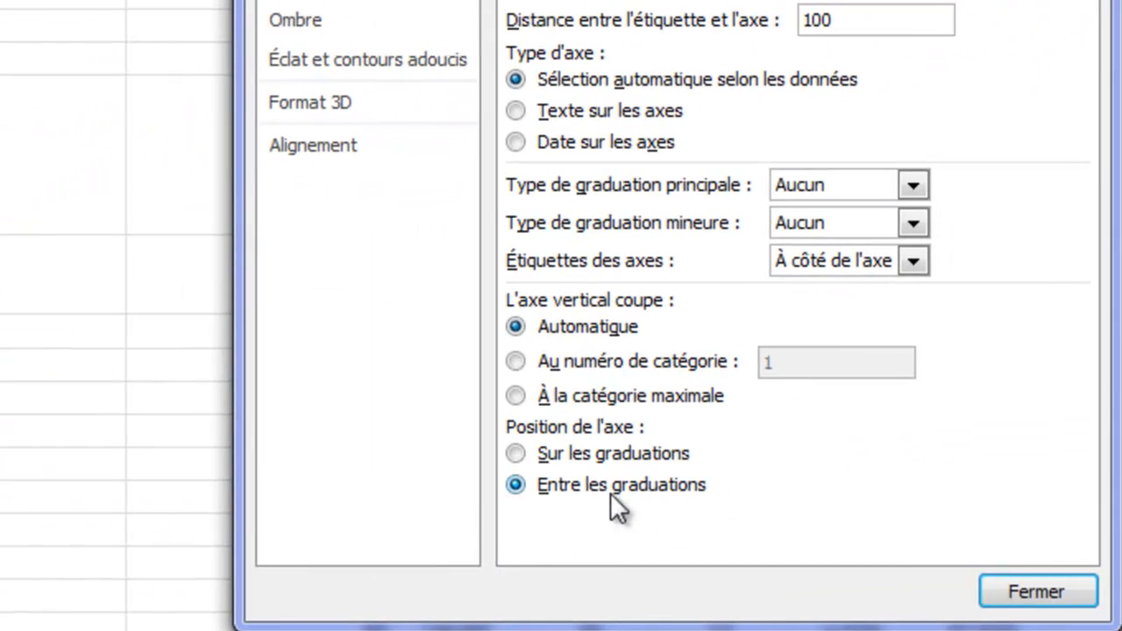
{"action": "left_click", "coordinate": [658, 452]}
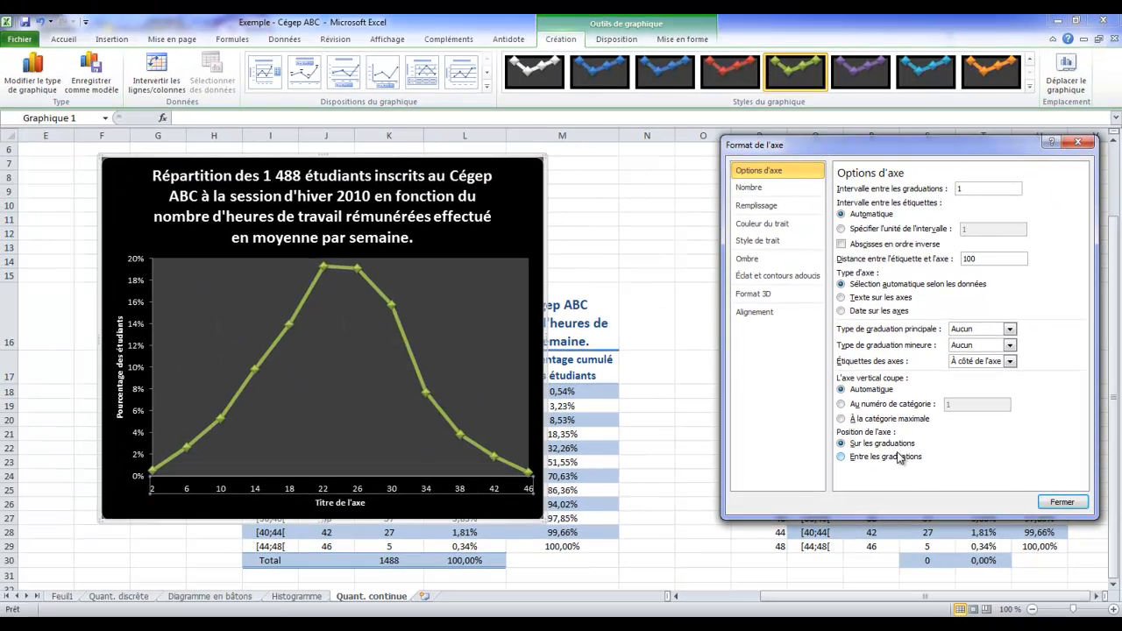
{"action": "left_click", "coordinate": [885, 457]}
{"action": "left_click", "coordinate": [1052, 500]}
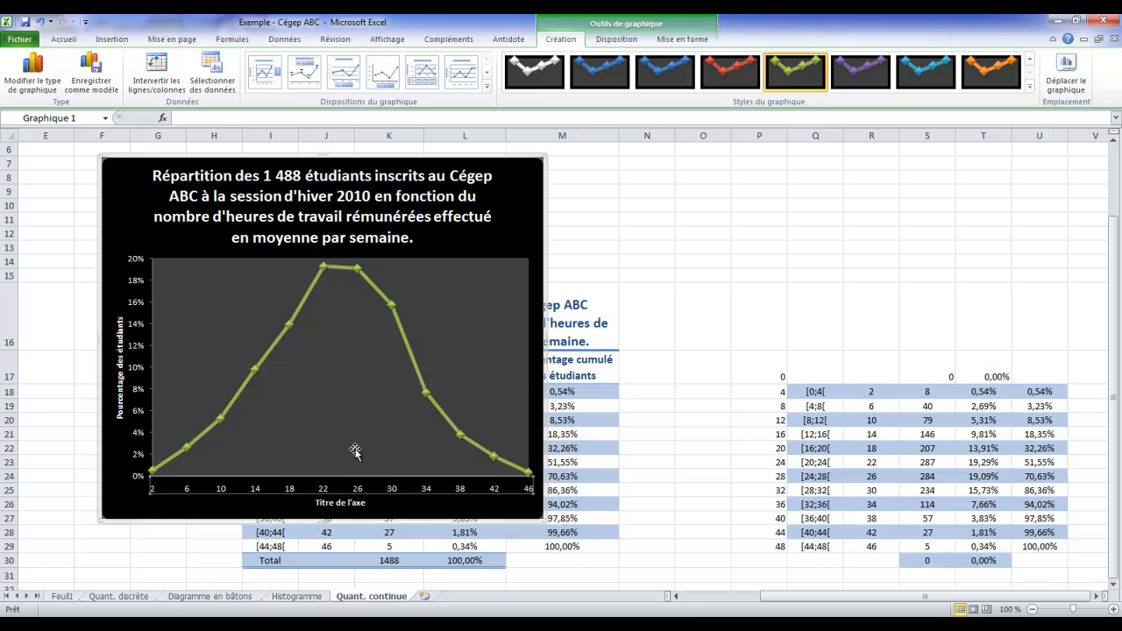
Move the chart off the first table and replace the horizontal axis title with a one-line copy of "Nombre d'heures" from cell I17
{"action": "left_click_drag", "start_coordinate": [525, 208], "coordinate": [1040, 208]}
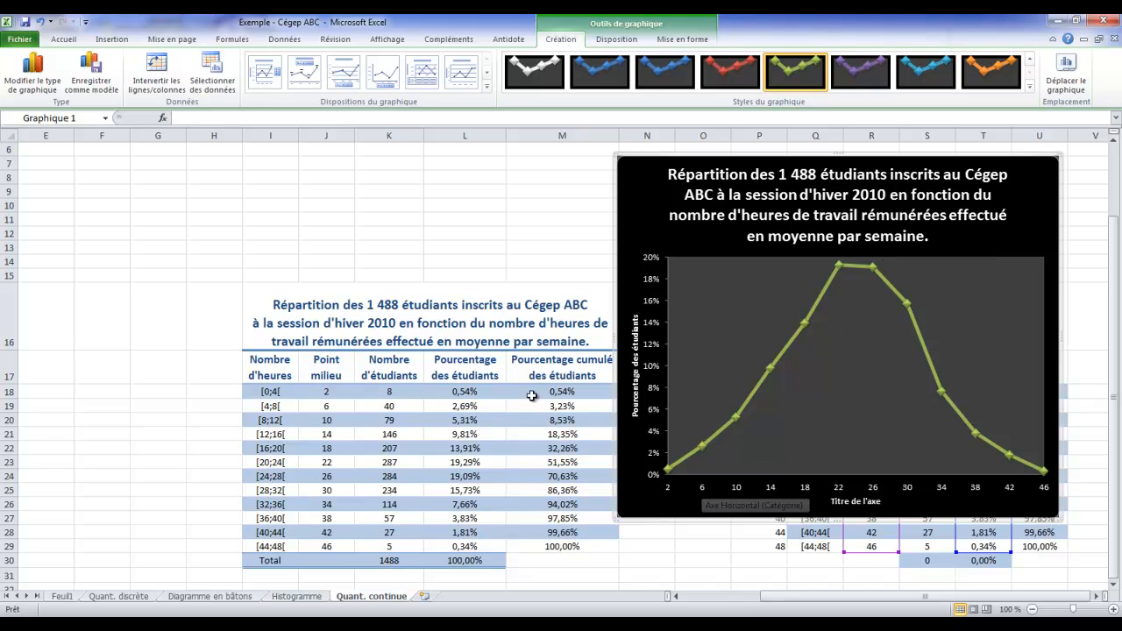
{"action": "left_click", "coordinate": [276, 372]}
{"action": "key", "text": "ctrl+c"}
{"action": "left_click", "coordinate": [882, 502]}
{"action": "left_click", "coordinate": [892, 506]}
{"action": "key", "text": "BackSpace"}
{"action": "key", "text": "BackSpace"}
{"action": "key", "text": "BackSpace"}
{"action": "key", "text": "BackSpace"}
{"action": "key", "text": "BackSpace"}
{"action": "key", "text": "BackSpace"}
{"action": "key", "text": "BackSpace"}
{"action": "key", "text": "BackSpace"}
{"action": "key", "text": "BackSpace"}
{"action": "key", "text": "BackSpace"}
{"action": "key", "text": "BackSpace"}
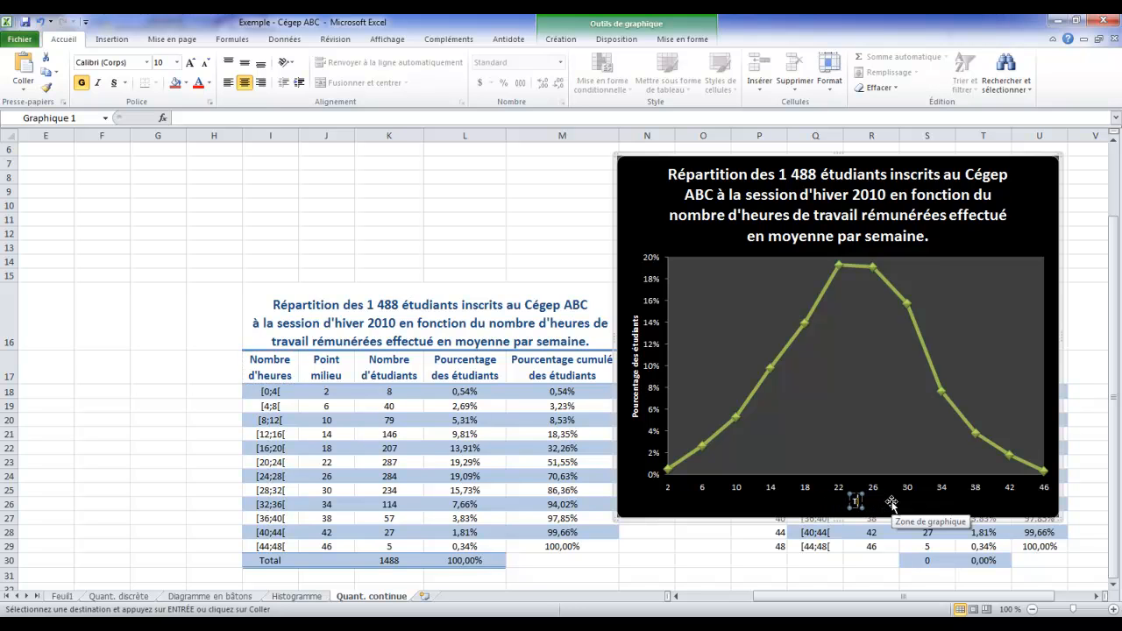
{"action": "key", "text": "ctrl+v"}
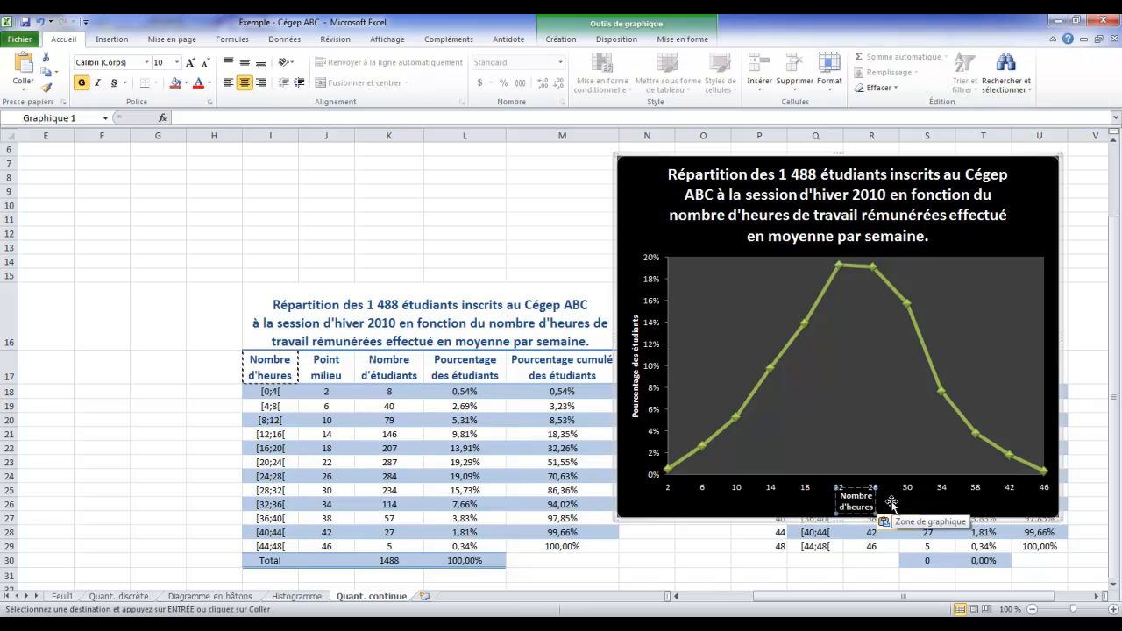
{"action": "left_click", "coordinate": [891, 504]}
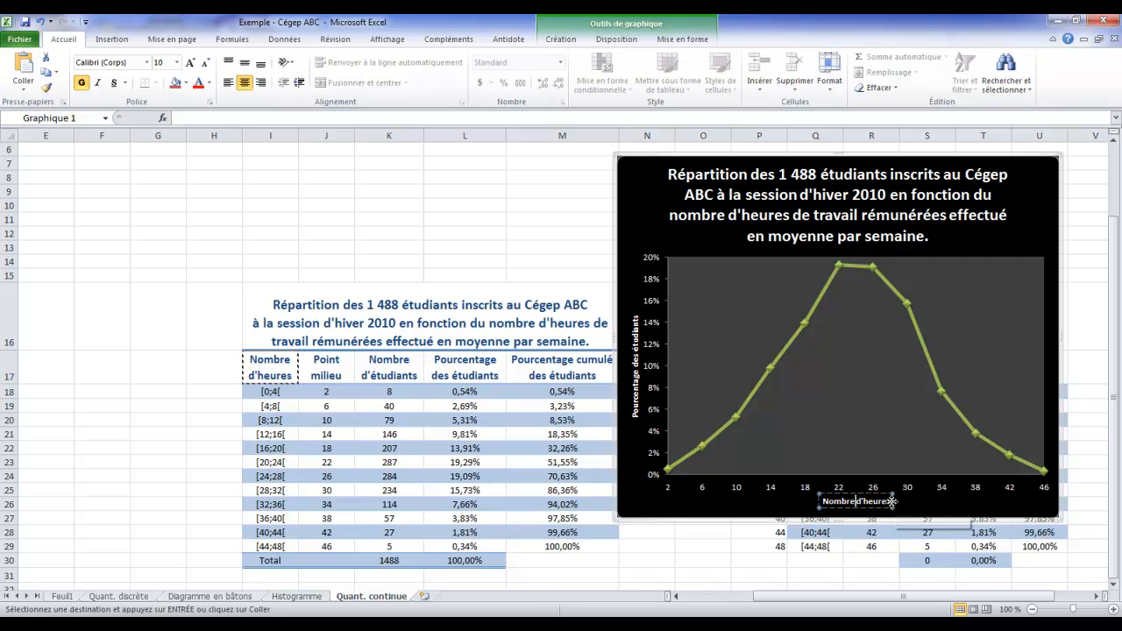
{"action": "left_click", "coordinate": [856, 451]}
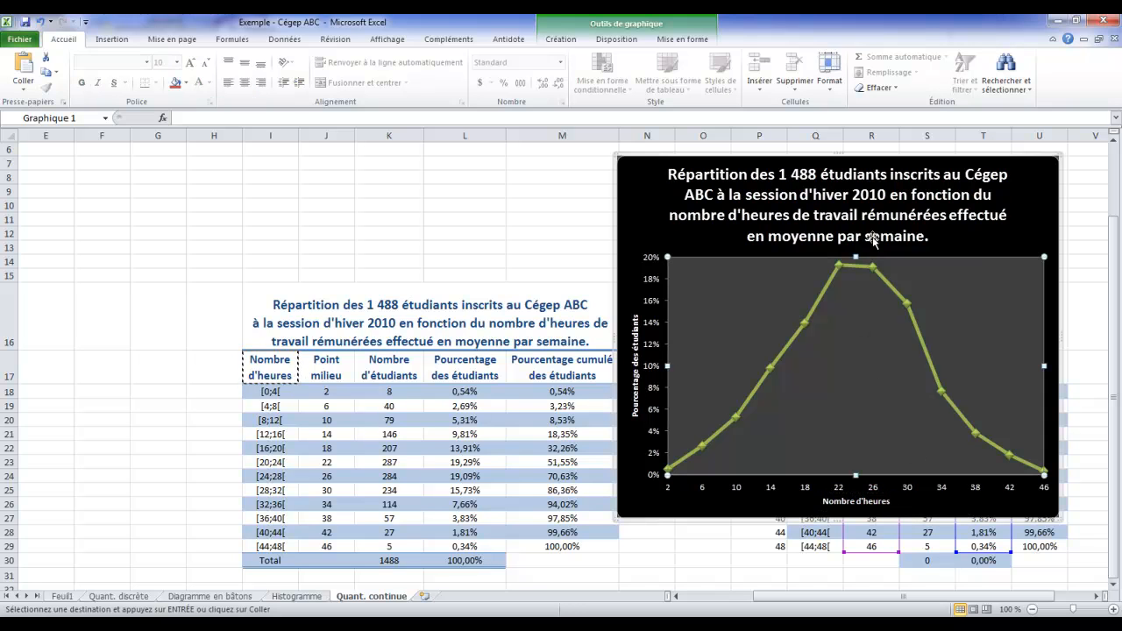
Move the chart to uncover the second table and extend the plotted percentages to T17:T30, including the 0,00% rows at both ends
{"action": "left_click_drag", "start_coordinate": [1038, 181], "coordinate": [538, 182]}
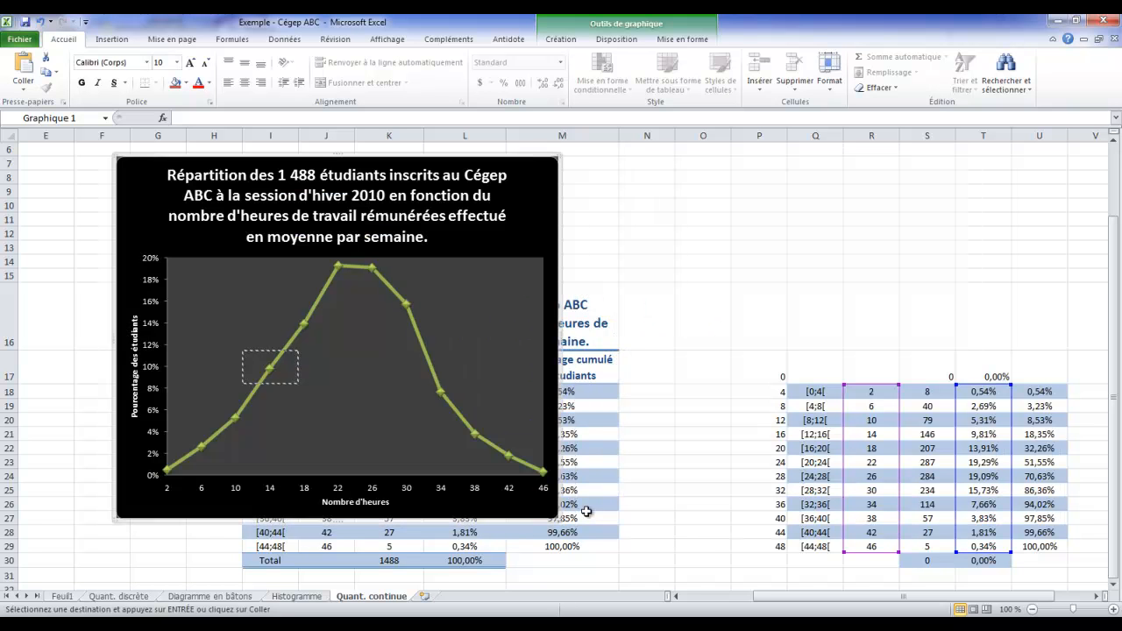
{"action": "key", "text": "Escape"}
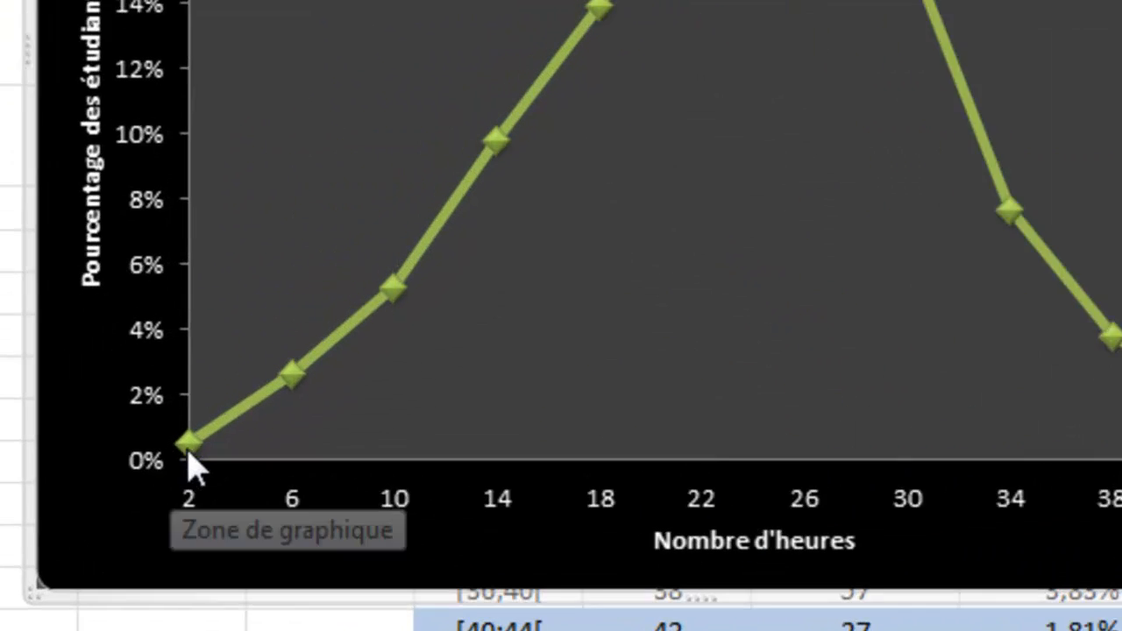
{"action": "mouse_move", "coordinate": [168, 471]}
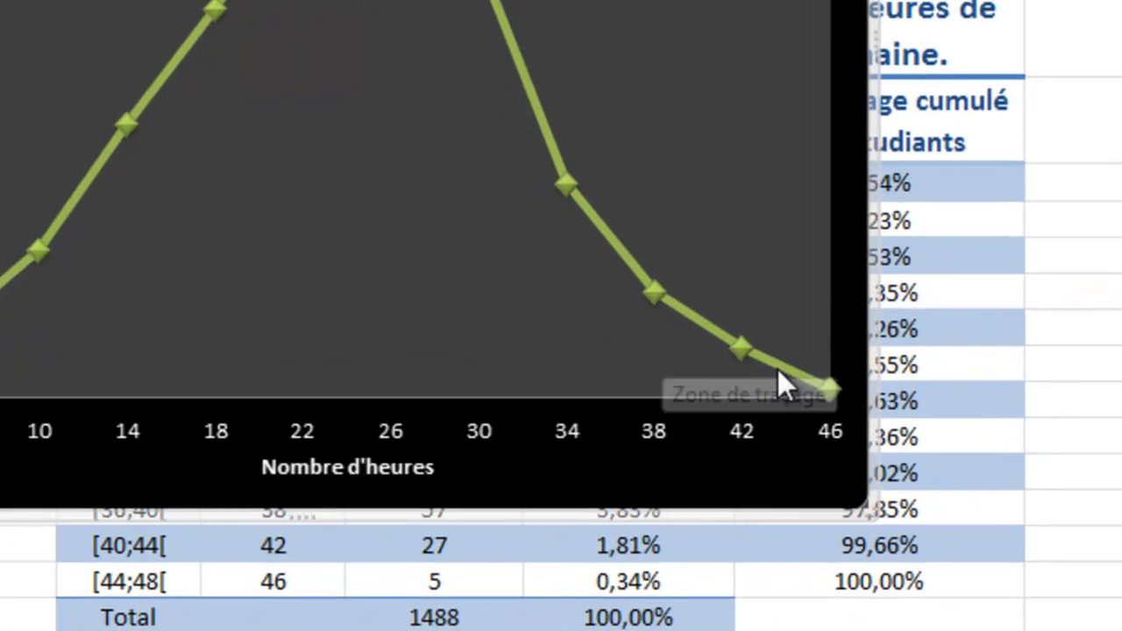
{"action": "mouse_move", "coordinate": [544, 472]}
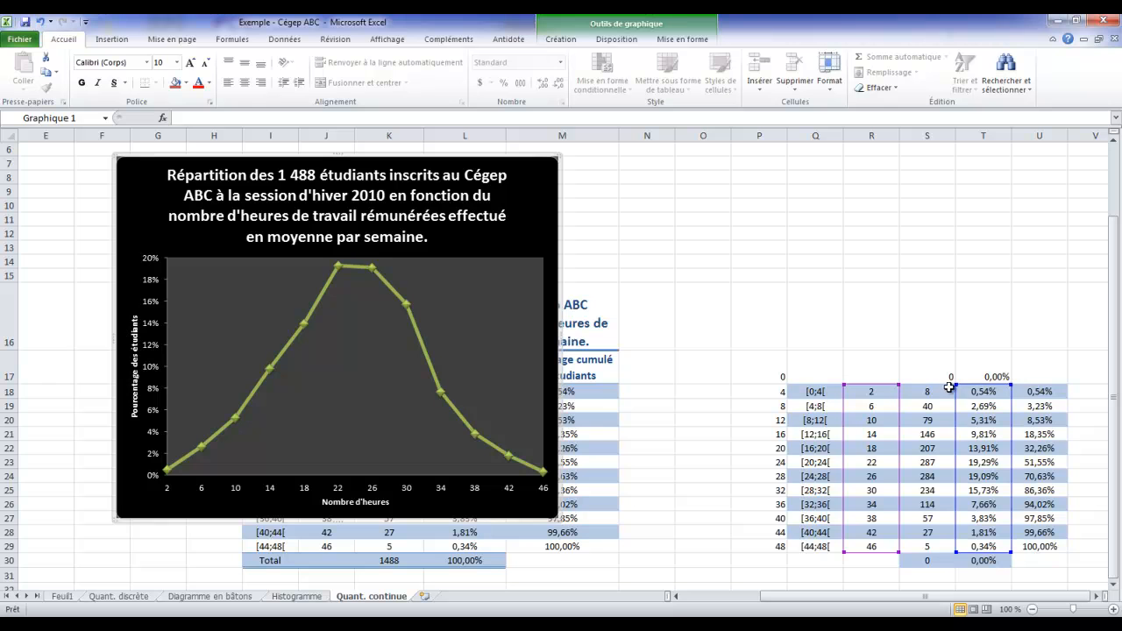
{"action": "left_click_drag", "start_coordinate": [957, 385], "coordinate": [960, 354]}
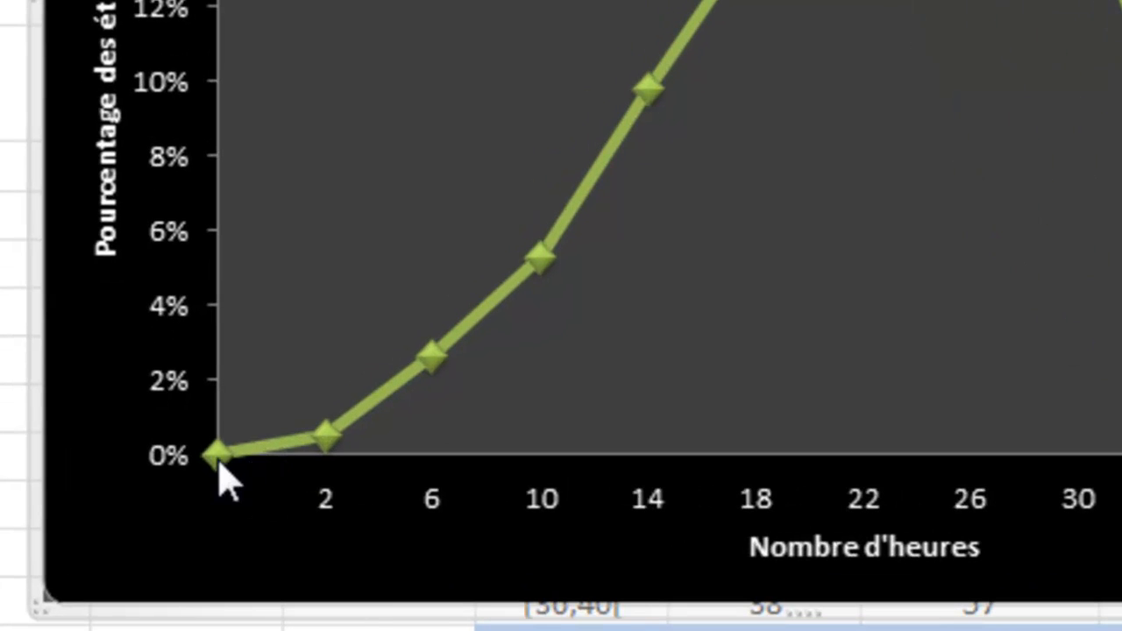
{"action": "mouse_move", "coordinate": [220, 467]}
{"action": "mouse_move", "coordinate": [326, 441]}
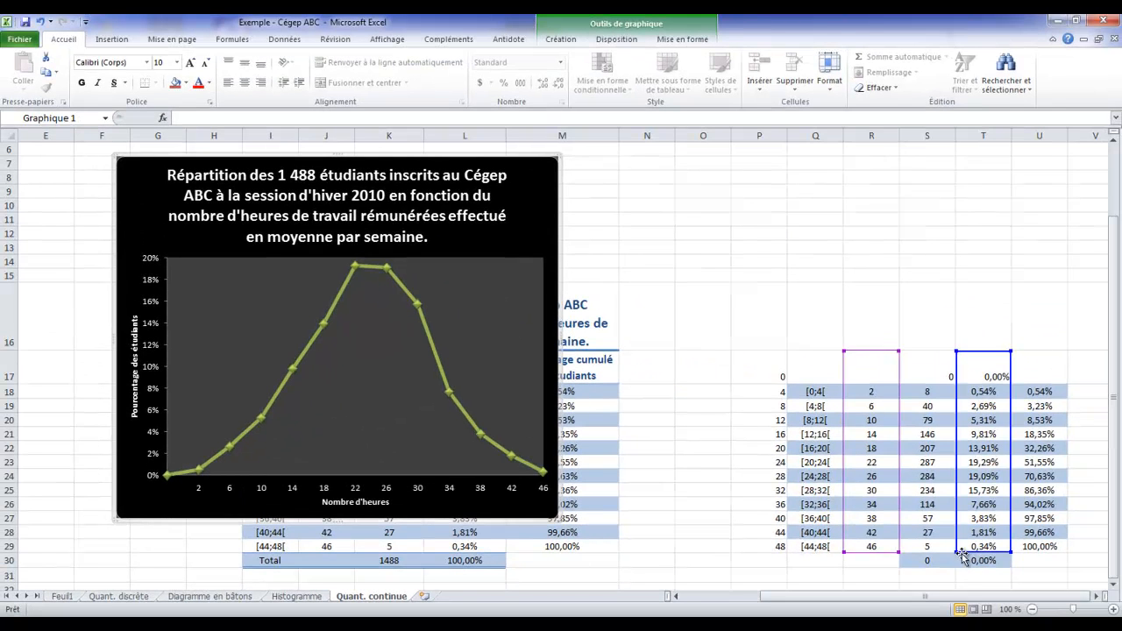
{"action": "left_click_drag", "start_coordinate": [956, 552], "coordinate": [959, 569]}
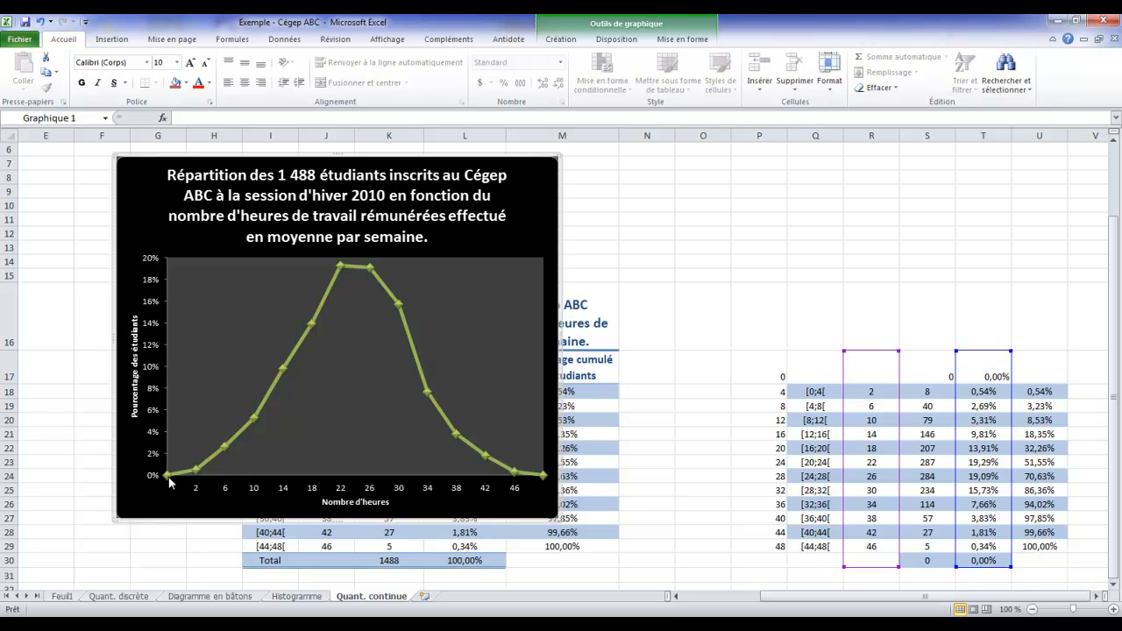
Extend the midpoint series in column R at both ends, filling -2 into R17 and 50 into R30
{"action": "mouse_move", "coordinate": [169, 479]}
{"action": "left_click", "coordinate": [882, 393]}
{"action": "left_click_drag", "start_coordinate": [882, 393], "coordinate": [885, 369]}
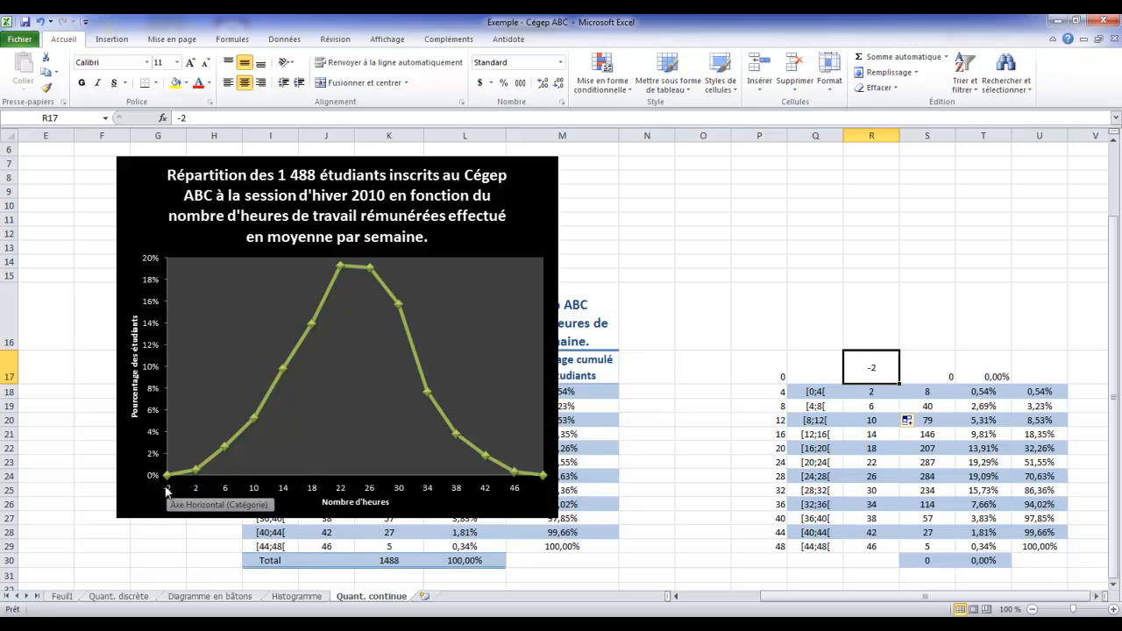
{"action": "mouse_move", "coordinate": [206, 469]}
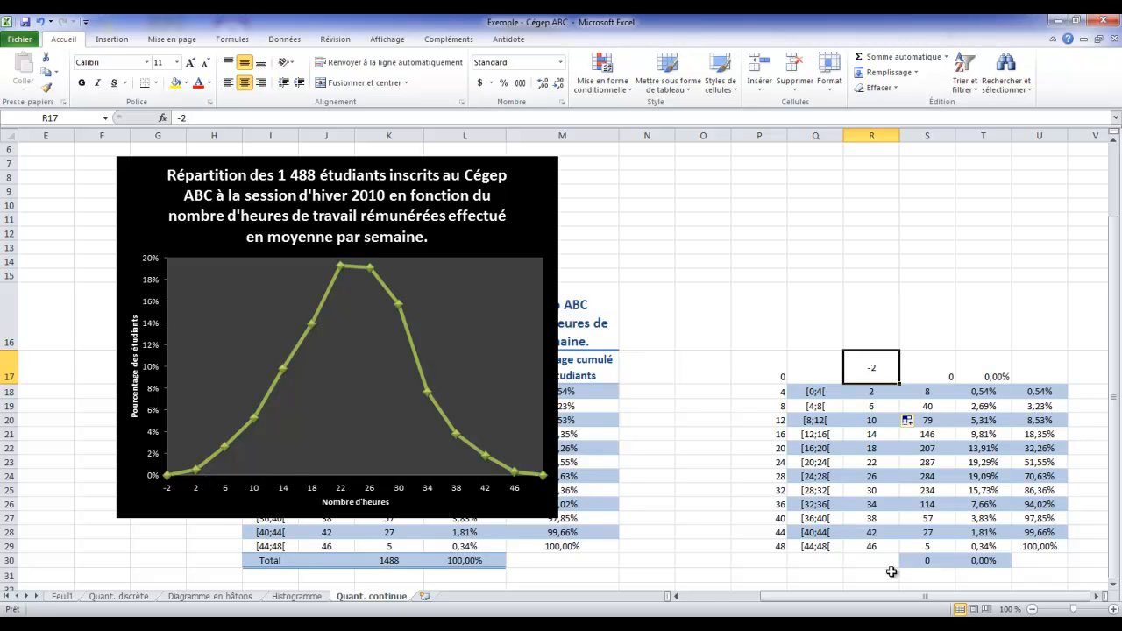
{"action": "left_click_drag", "start_coordinate": [870, 531], "coordinate": [872, 547]}
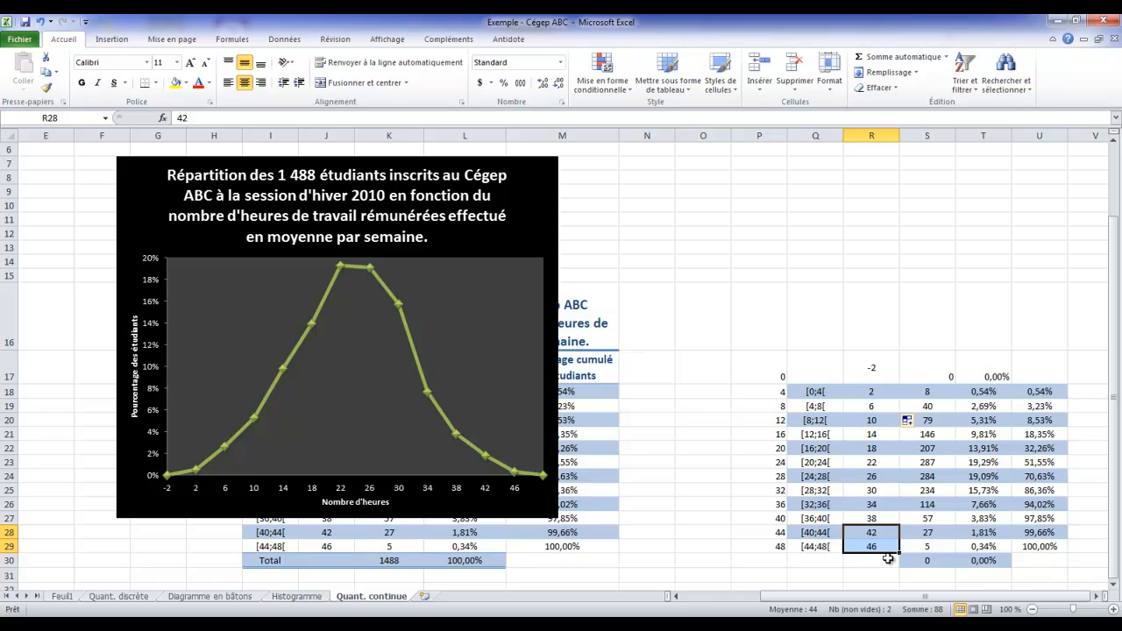
{"action": "left_click_drag", "start_coordinate": [900, 553], "coordinate": [900, 568]}
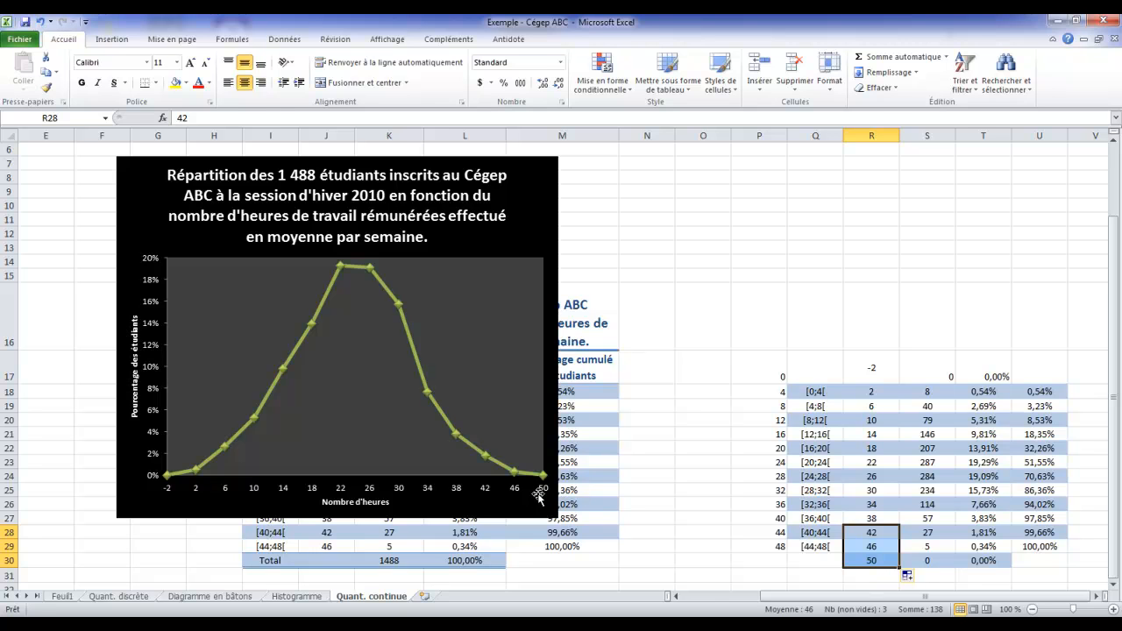
Move the frequency polygon chart to its own new chart sheet named "Polygone de densités"
{"action": "left_click", "coordinate": [735, 503]}
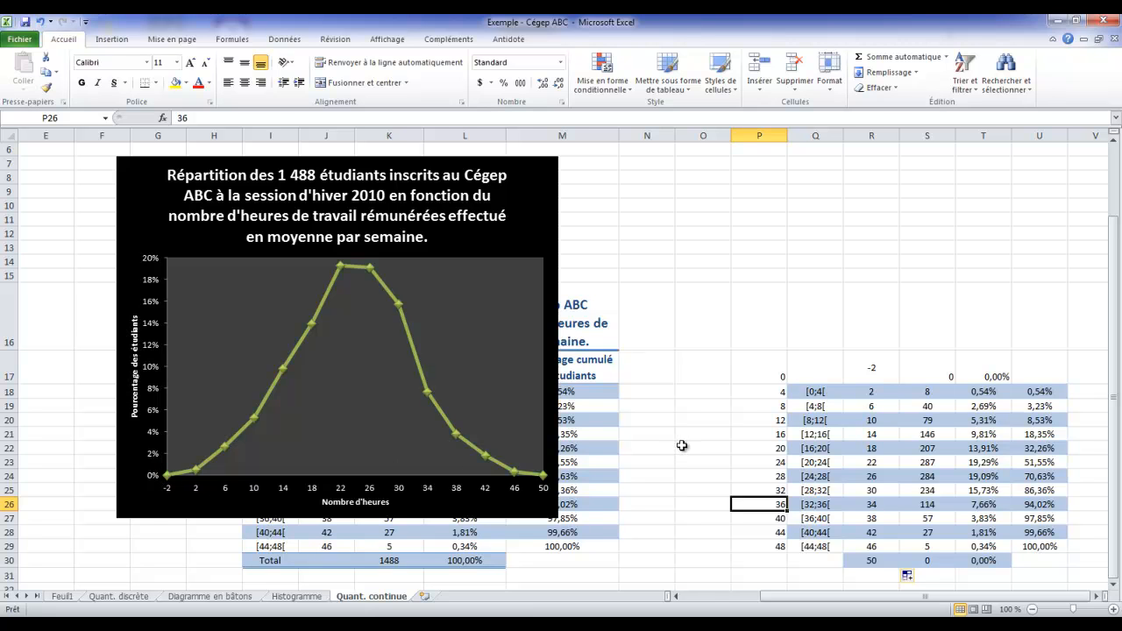
{"action": "left_click", "coordinate": [544, 201]}
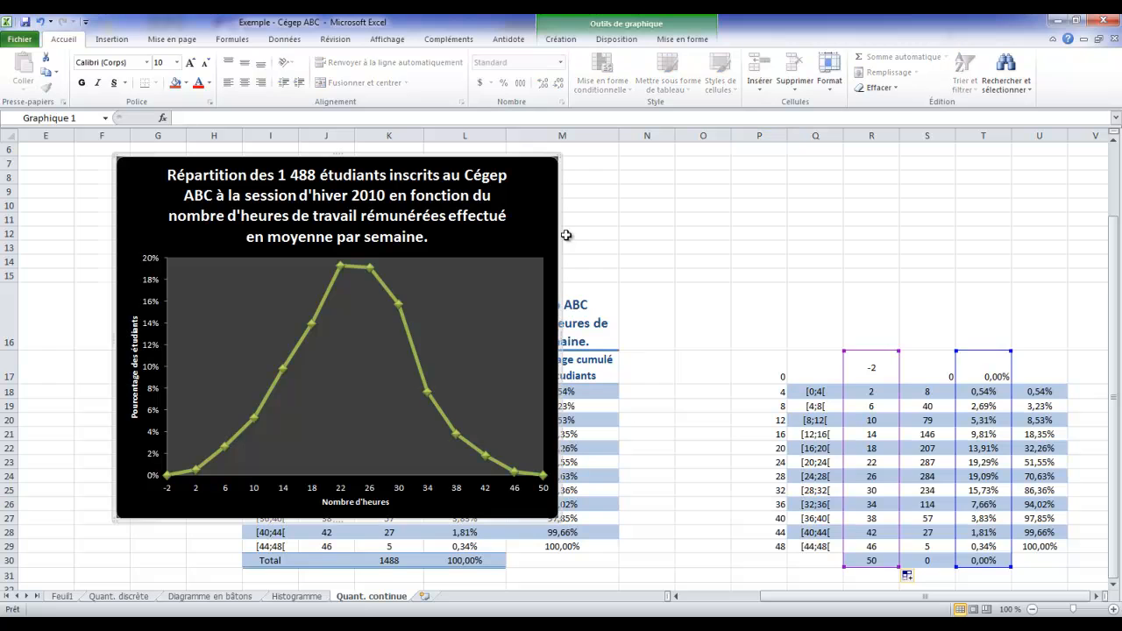
{"action": "left_click", "coordinate": [561, 41]}
{"action": "left_click", "coordinate": [1066, 74]}
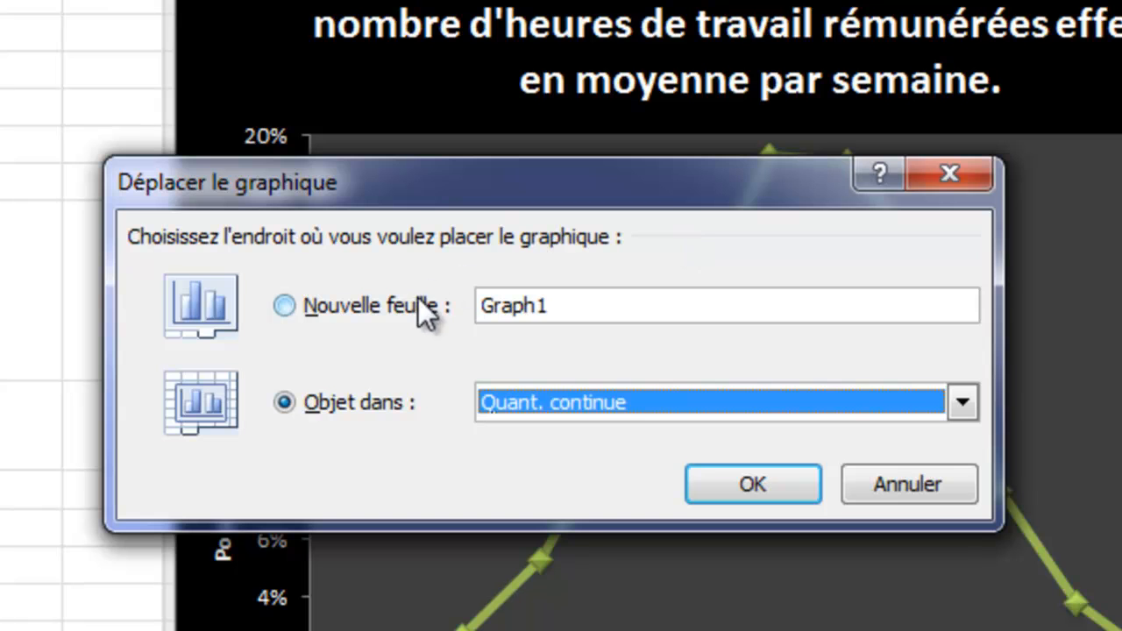
{"action": "left_click", "coordinate": [419, 302]}
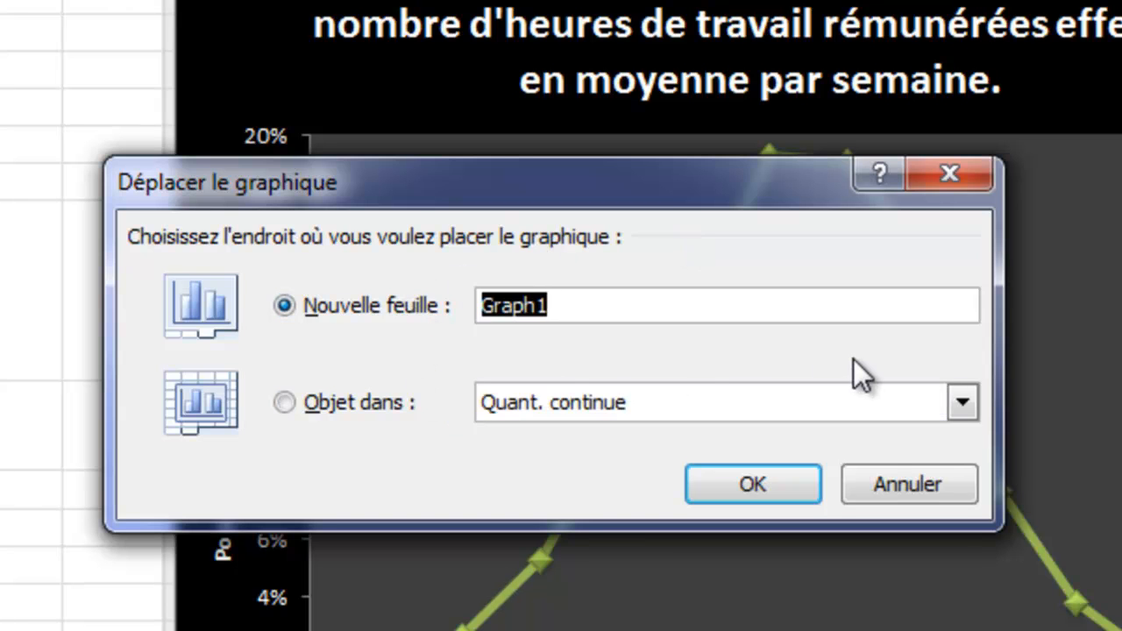
{"action": "type", "text": "Polygone d"}
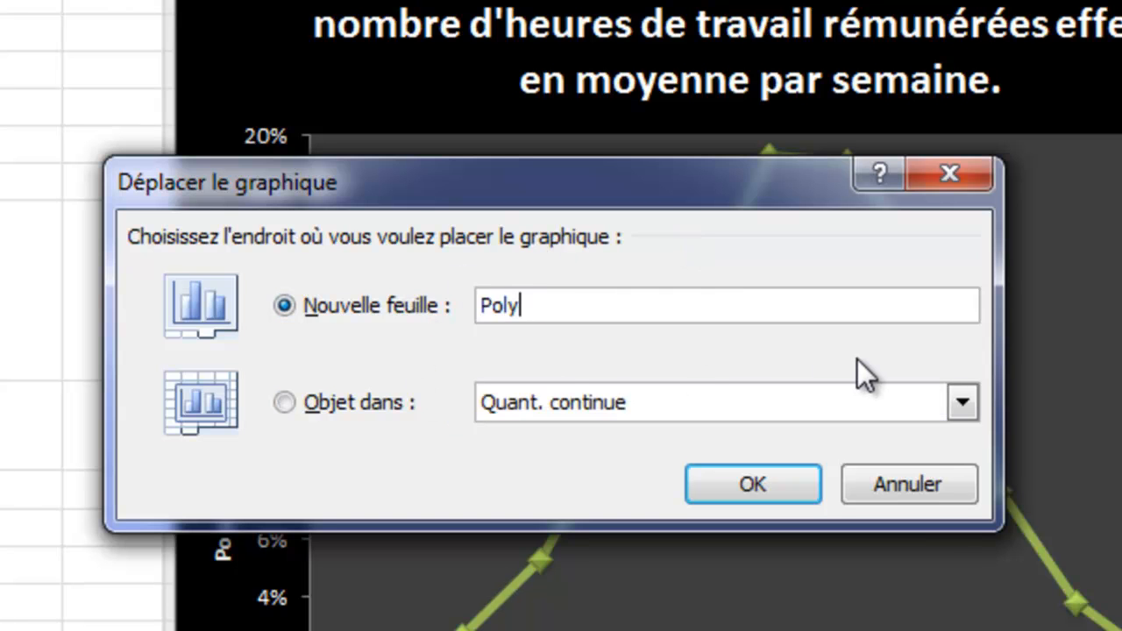
{"action": "type", "text": "e densités"}
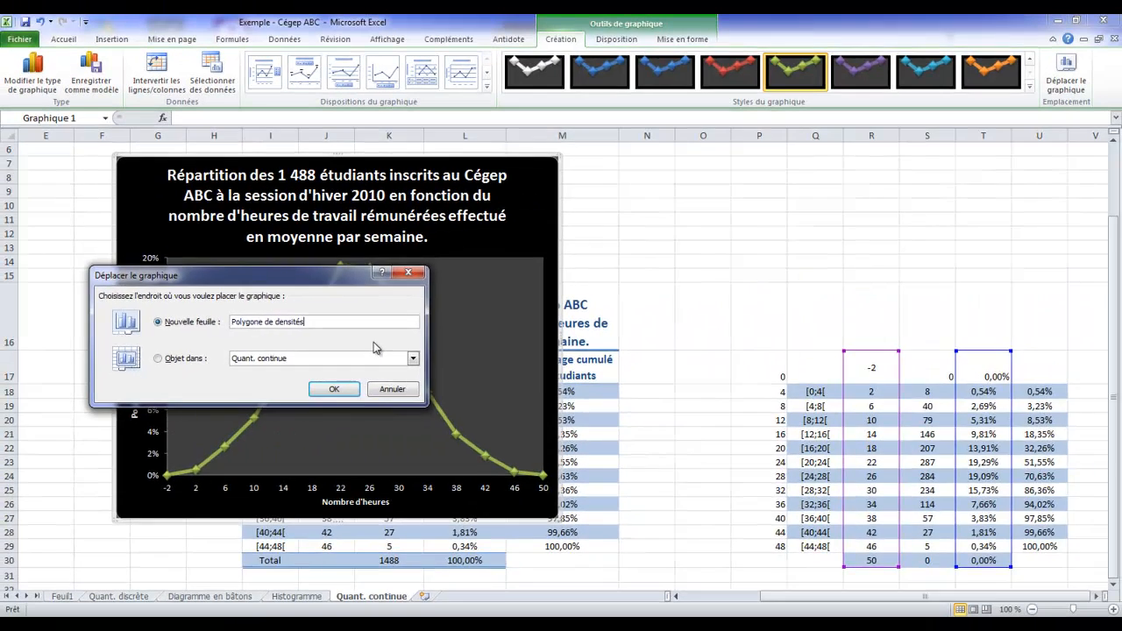
{"action": "key", "text": "Return"}
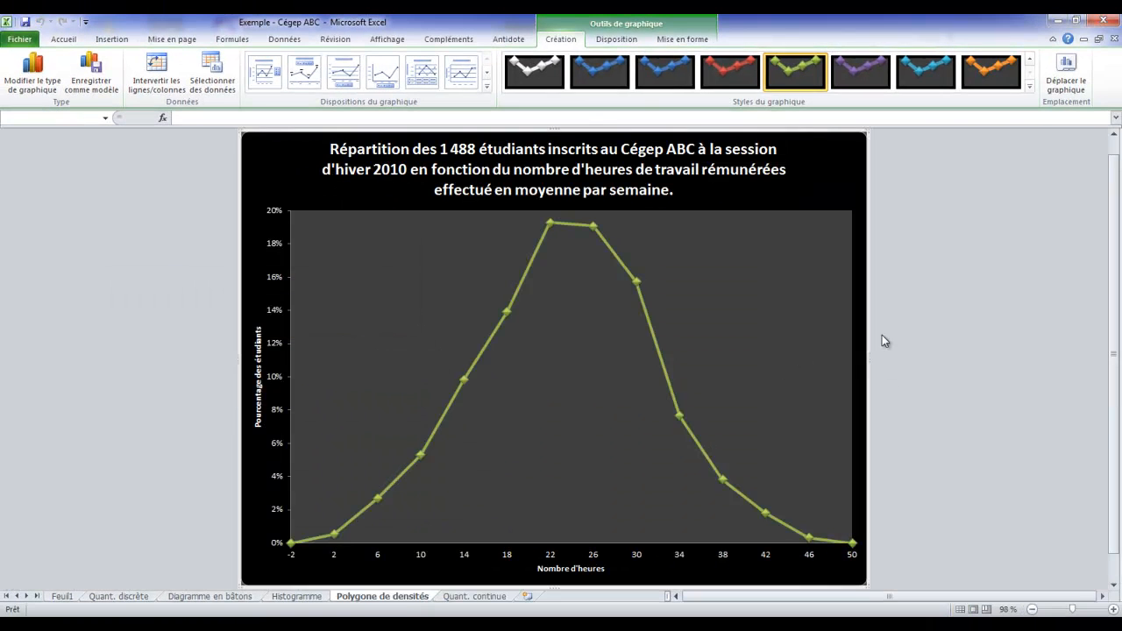